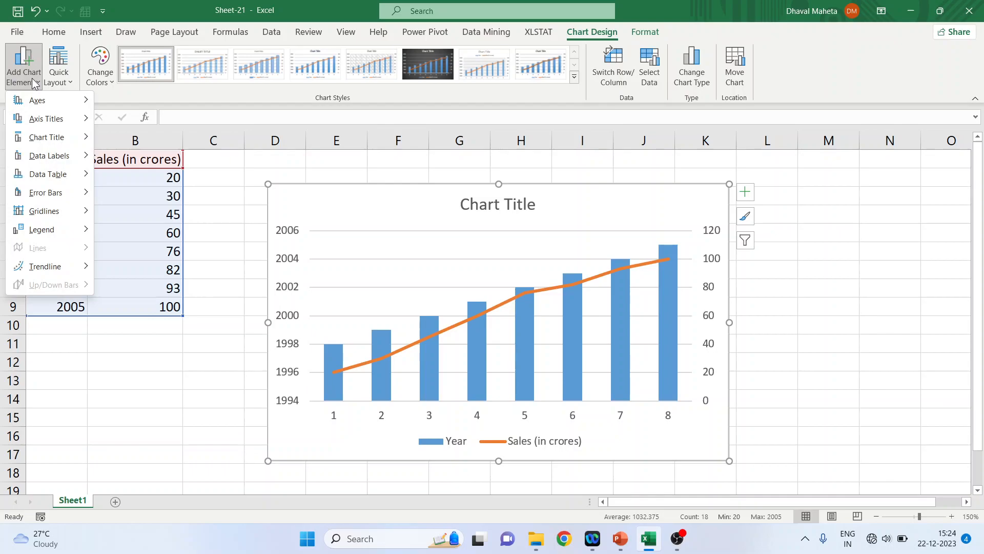
Browse the chart element options for axis titles, data labels, data table, gridlines, legend and trendline without applying any
mouse_move(32, 100)
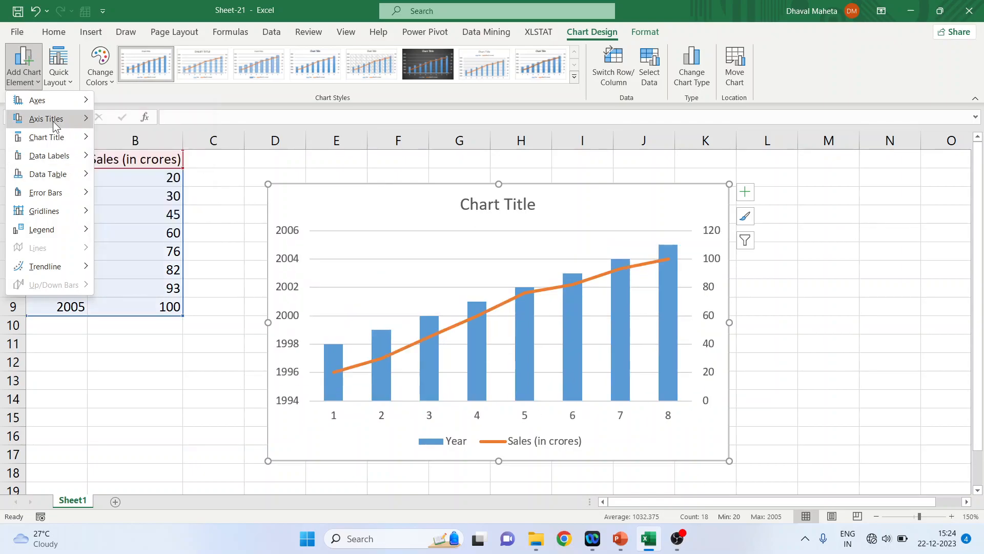
mouse_move(53, 121)
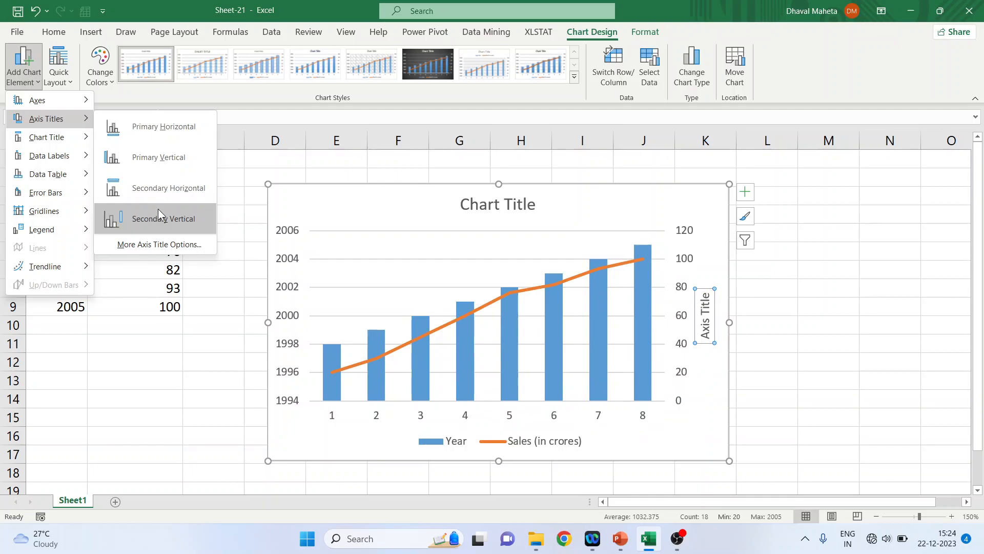
mouse_move(57, 140)
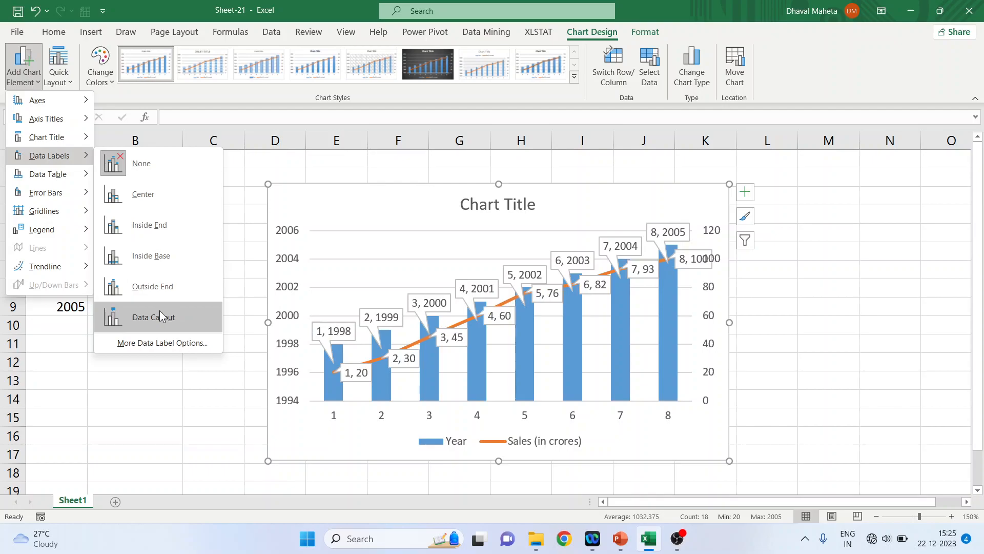
mouse_move(56, 176)
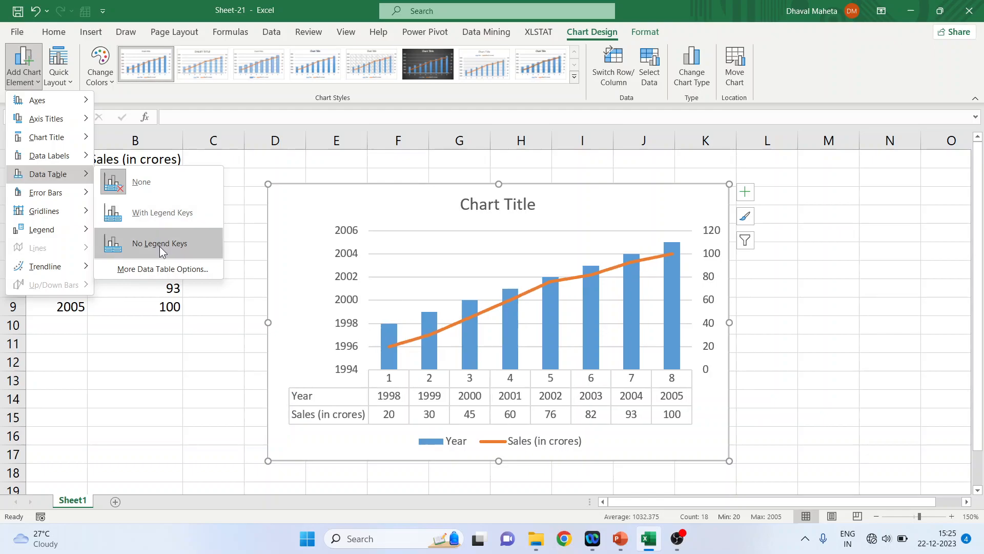
mouse_move(58, 193)
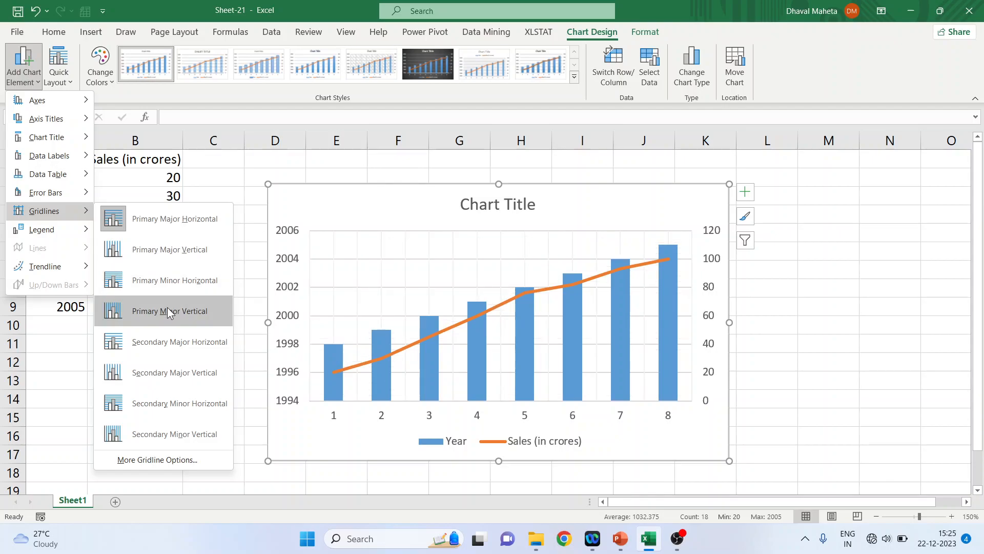
mouse_move(50, 233)
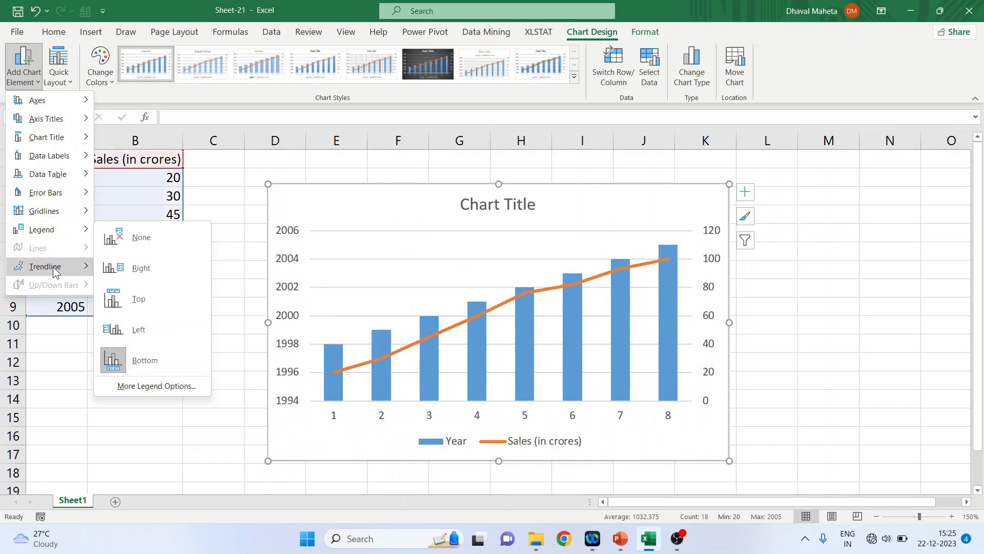
mouse_move(53, 266)
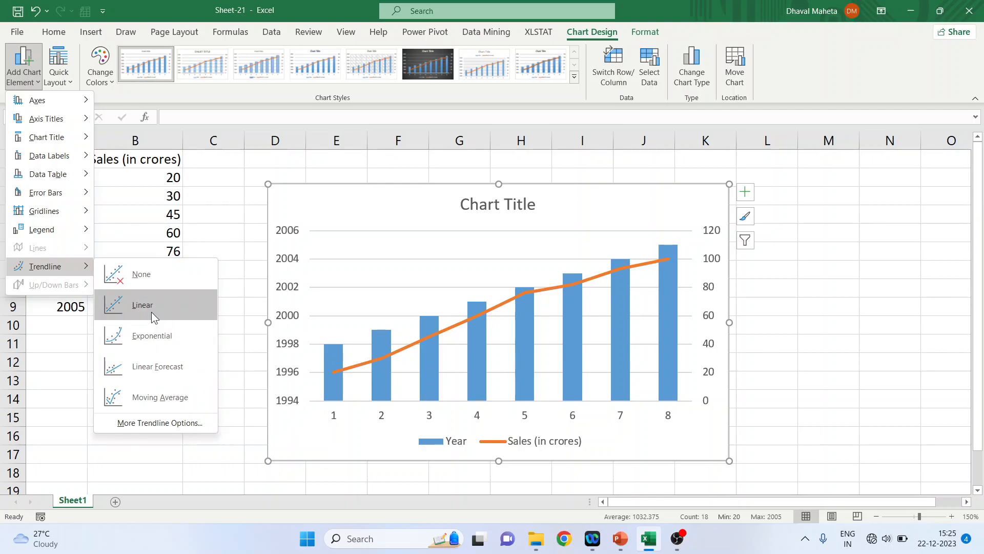
click(254, 159)
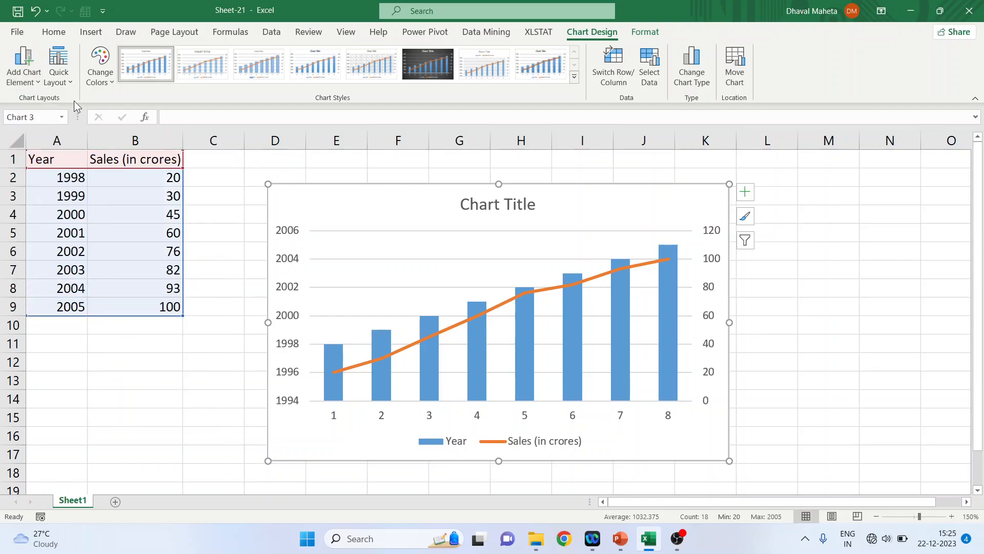
Preview the quick layout and colour scheme options for the chart without applying any
click(68, 82)
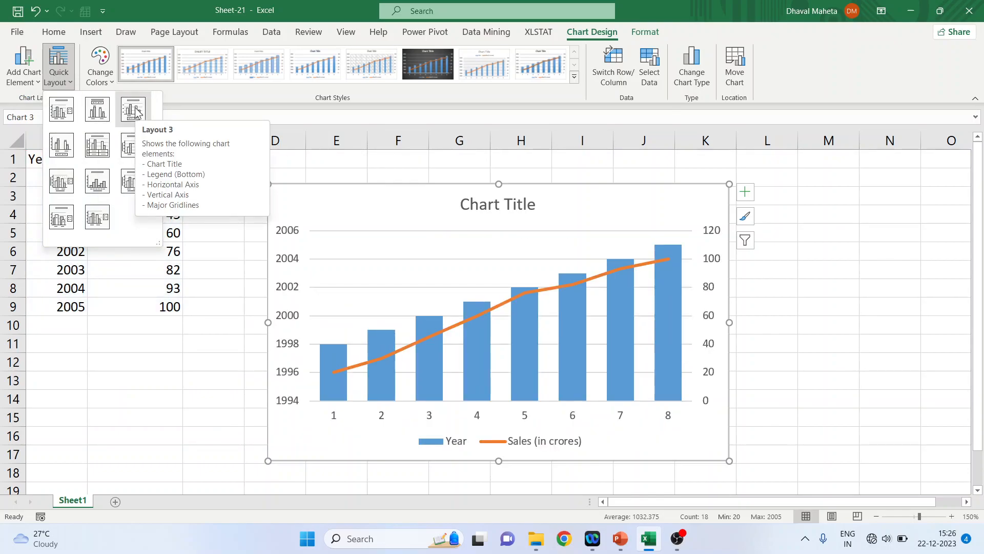
click(108, 84)
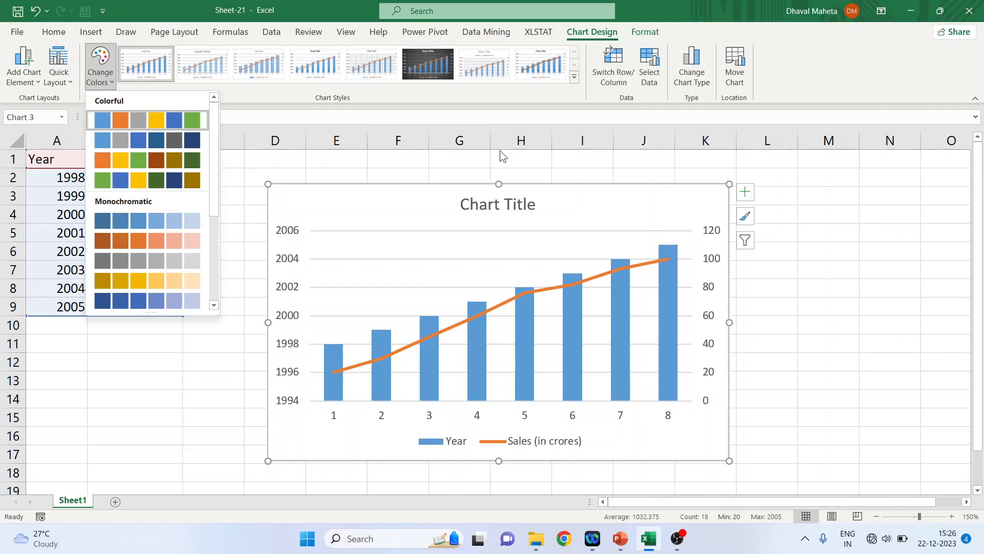
click(576, 78)
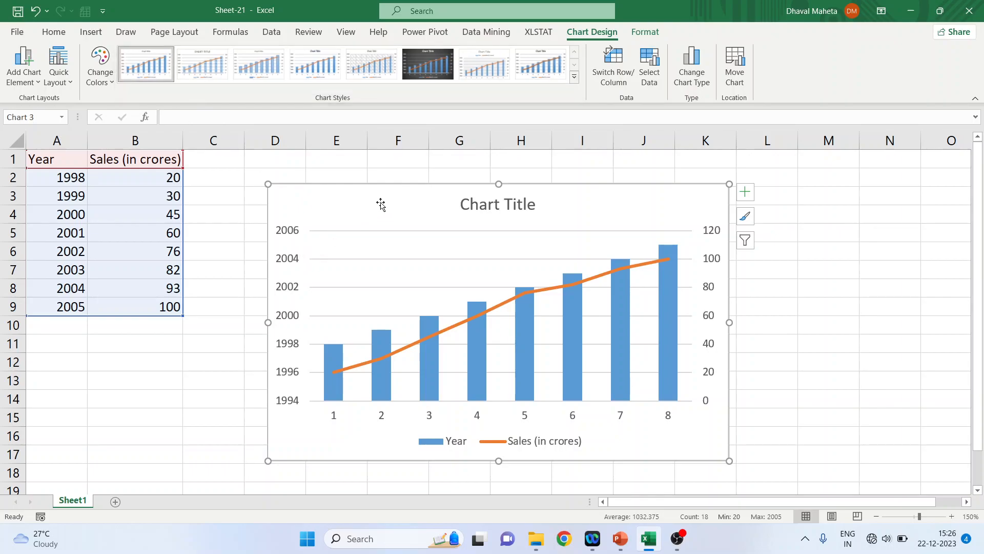
Open the chart area formatting and try a light gold solid fill for the chart area
double_click(436, 205)
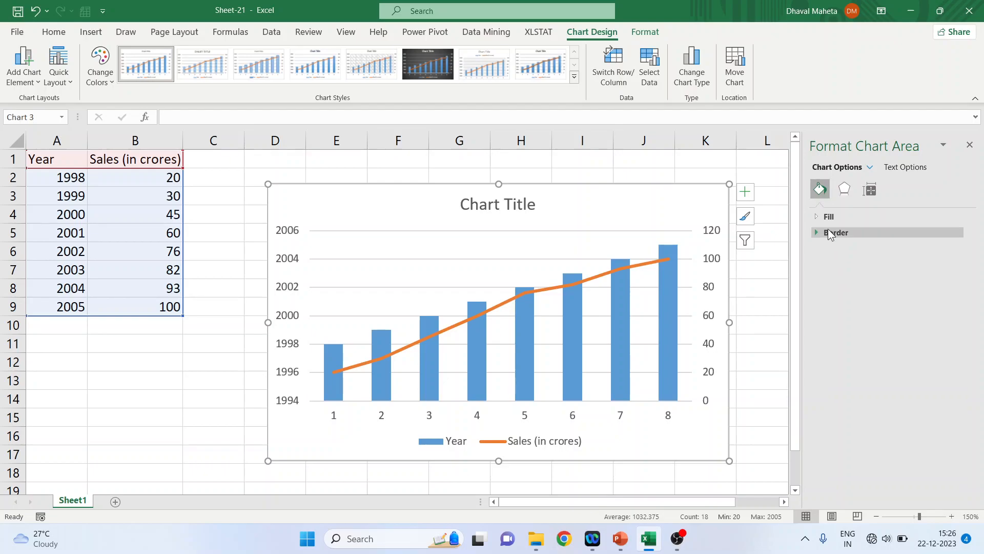
click(816, 217)
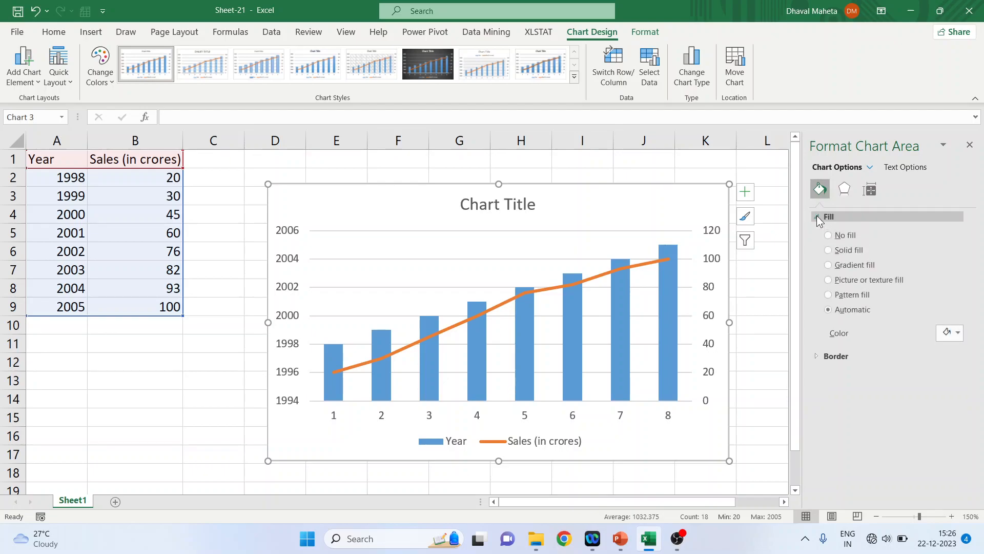
click(831, 251)
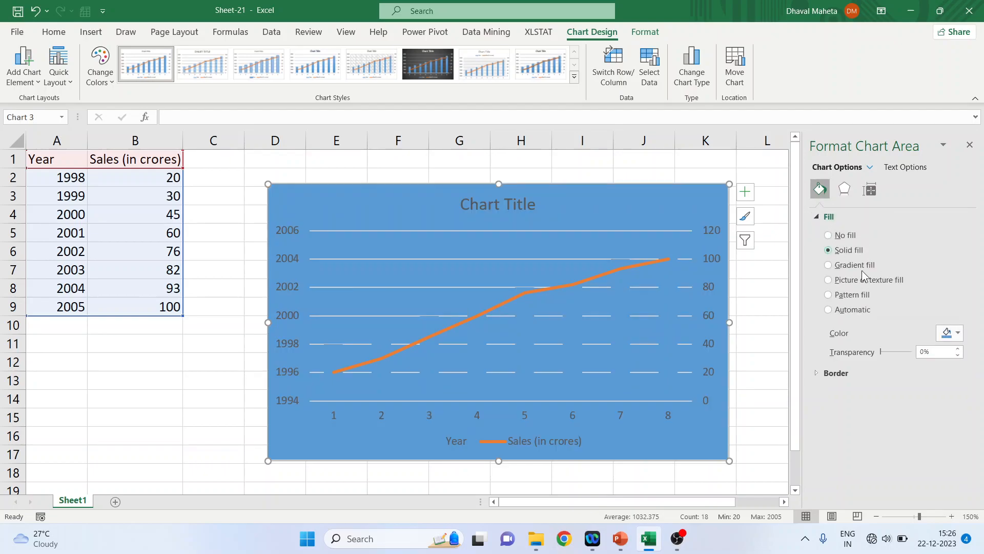
click(958, 334)
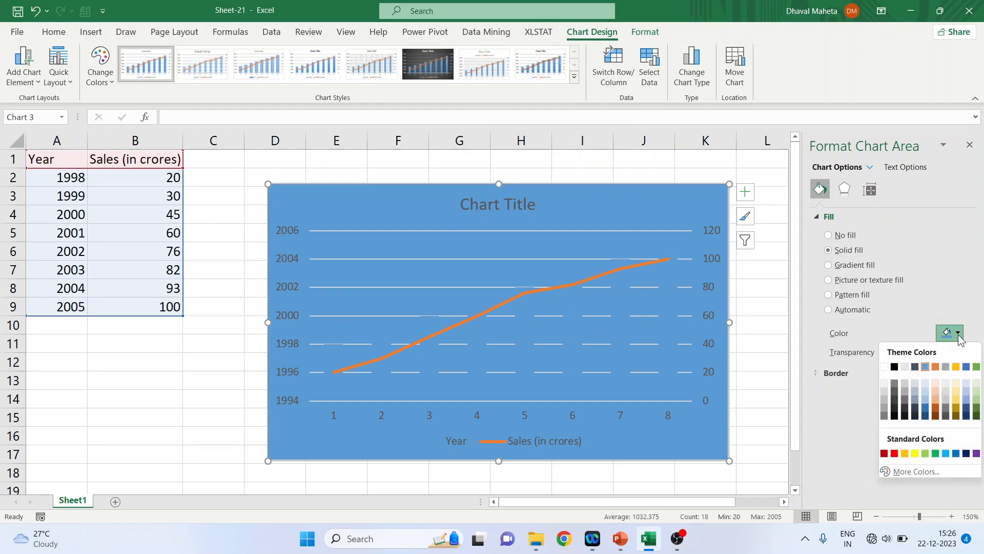
click(953, 383)
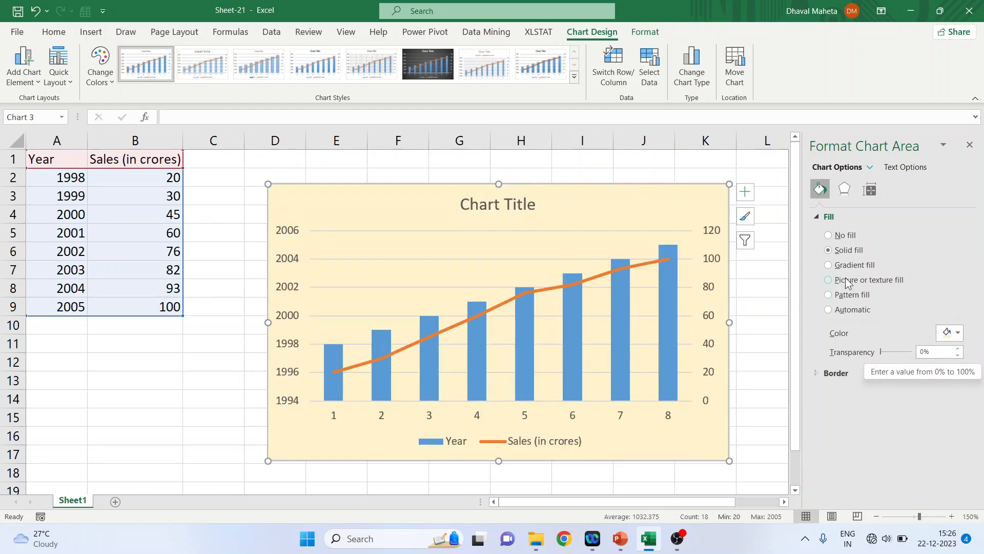
Try gradient fill and picture or texture fill options on the chart area
click(829, 265)
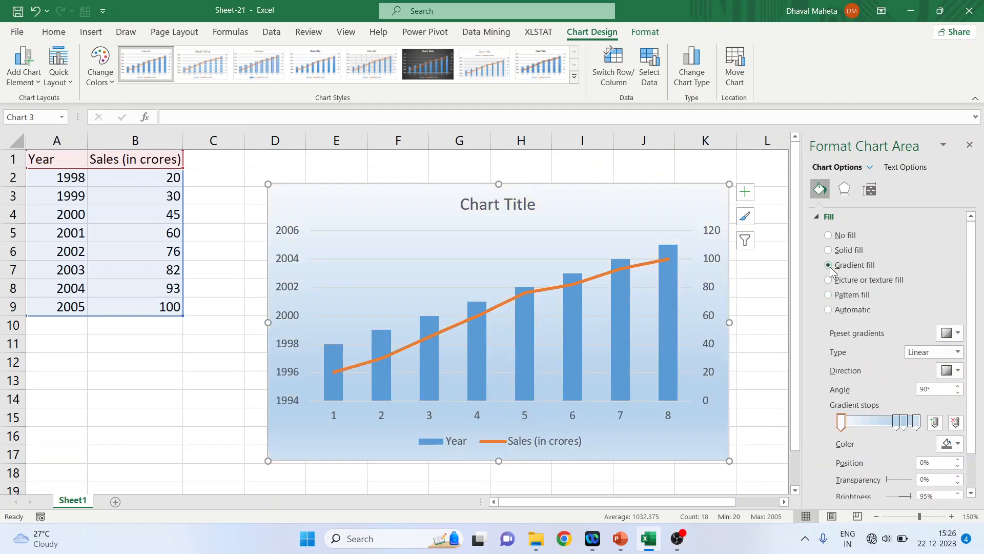
click(830, 281)
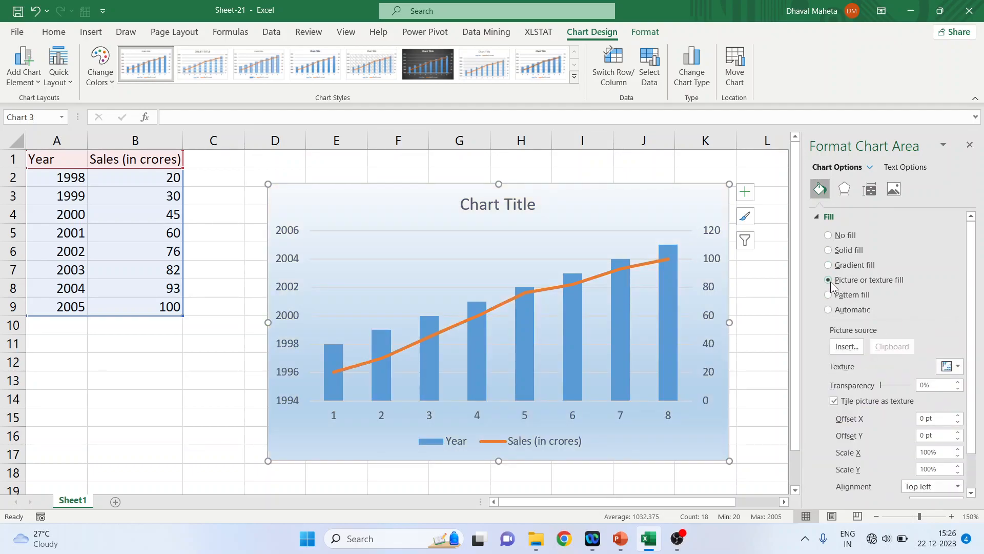
drag(973, 375, 971, 447)
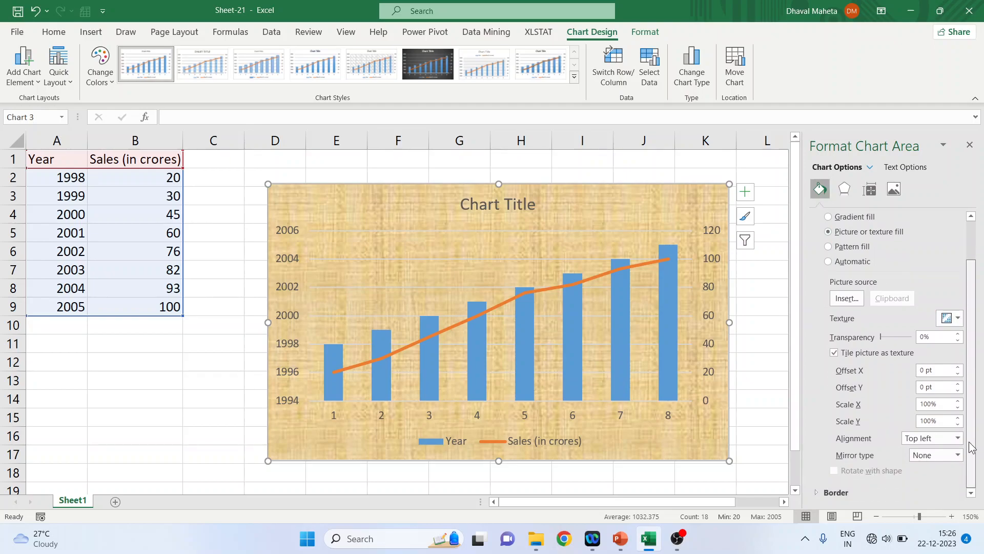
Try a pattern fill on the chart area, then set its fill back to Automatic
click(828, 246)
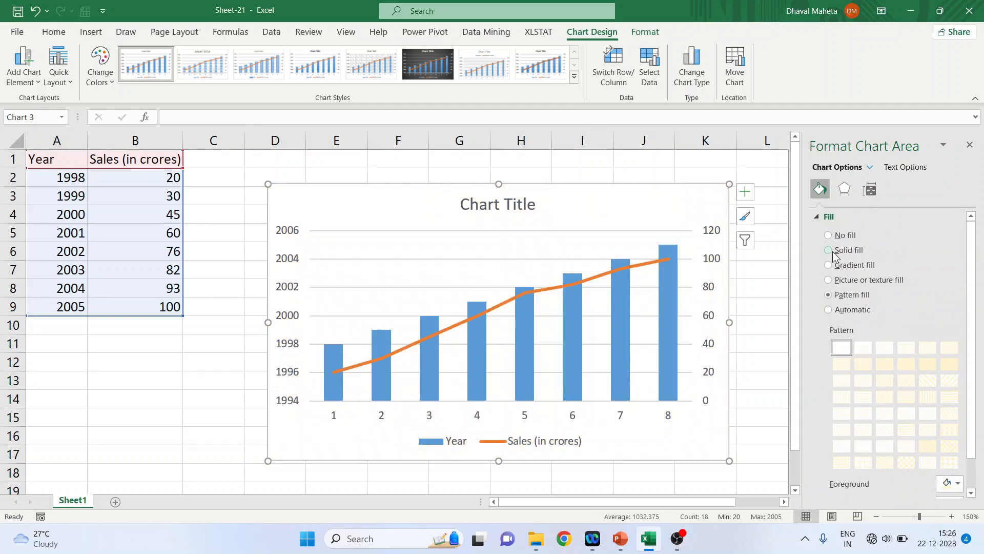
click(906, 397)
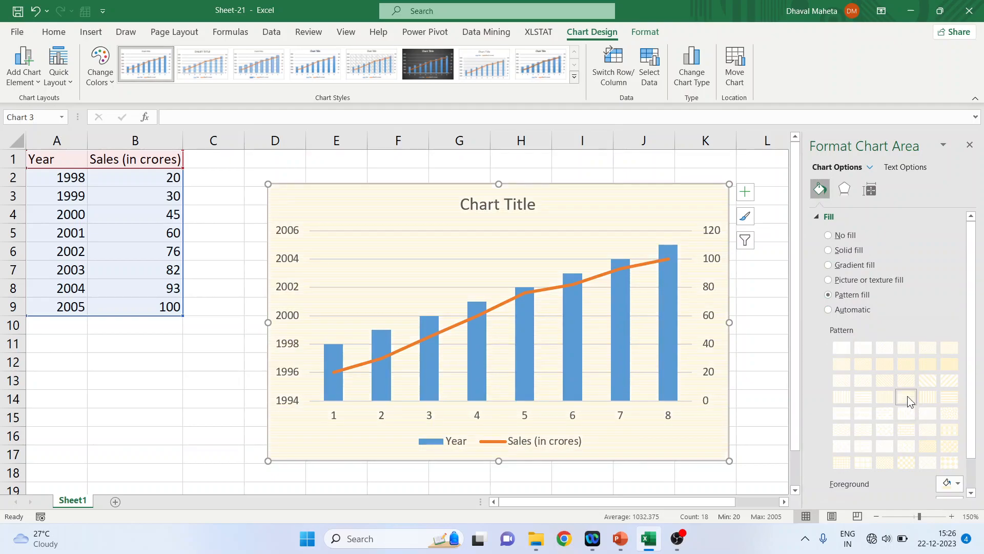
click(828, 310)
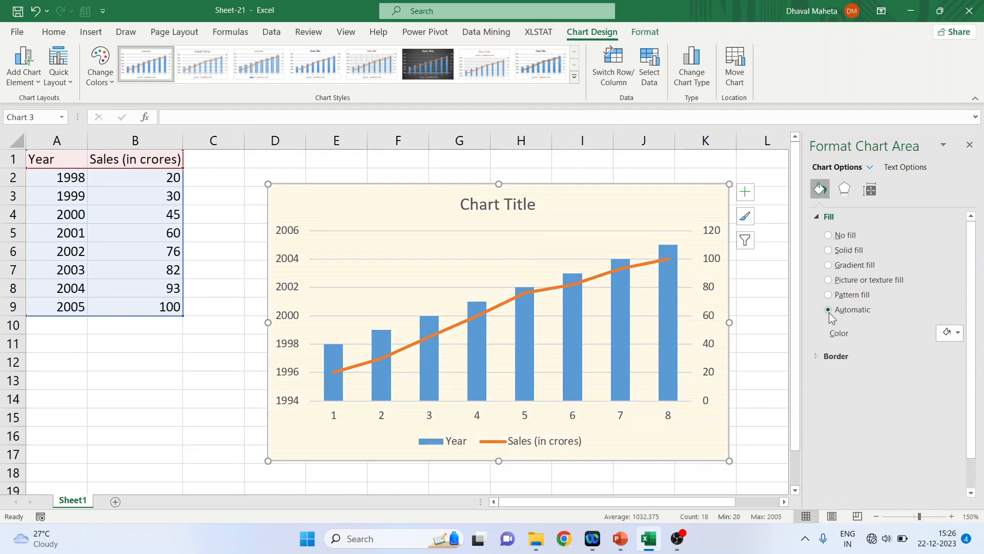
Try solid, gradient and automatic line options for the chart area border
click(816, 356)
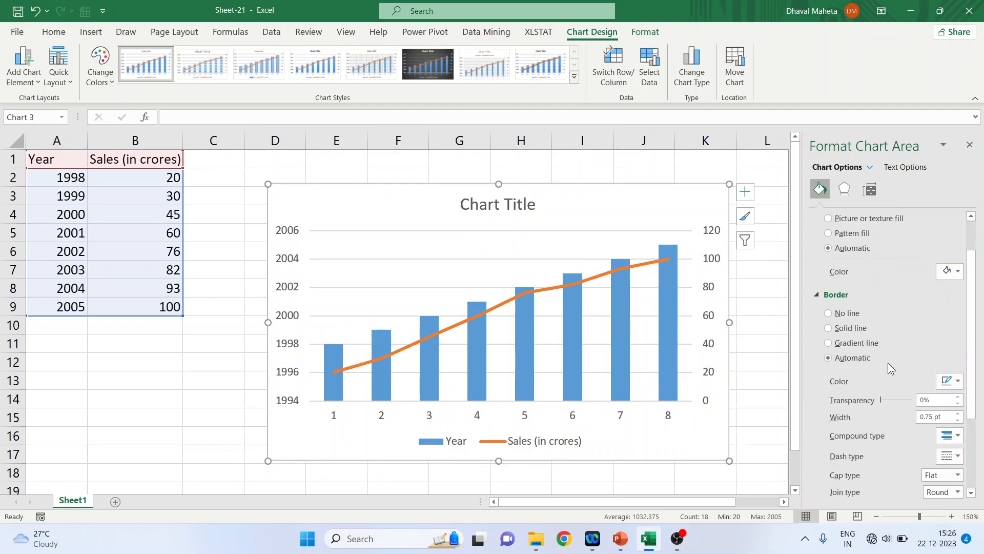
click(827, 327)
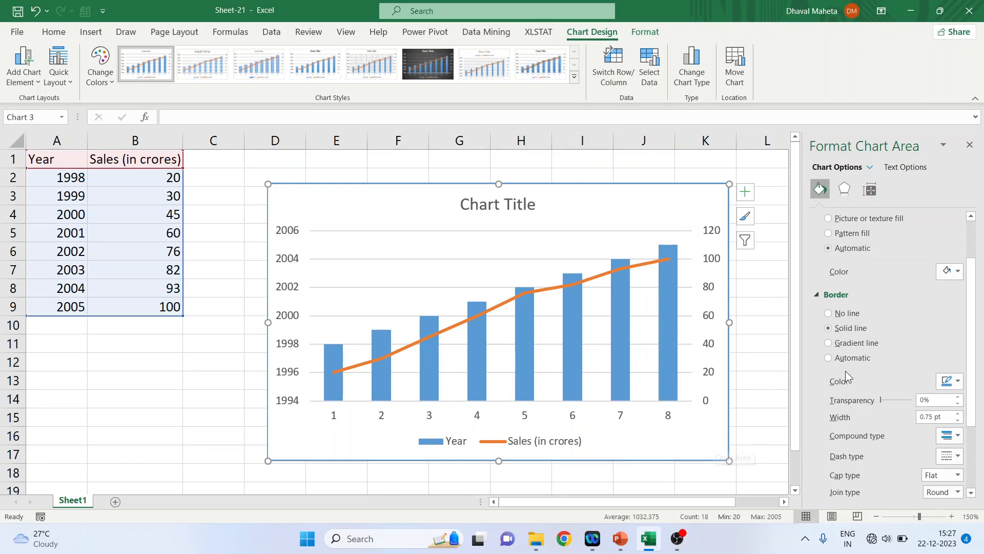
click(830, 343)
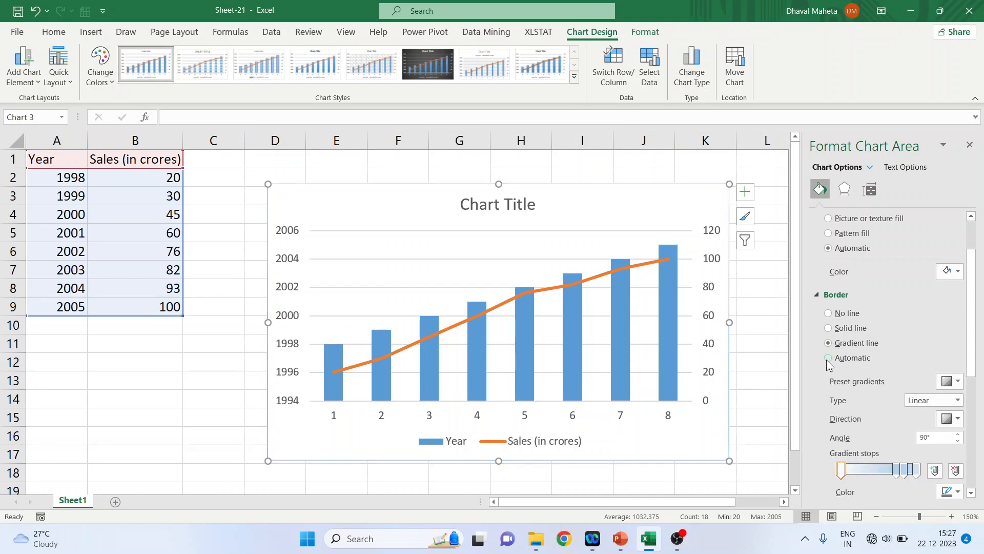
click(828, 357)
Turn on rounded corners for the chart area border and increase its width to 2.5 pt
scroll(977, 438, down, 3)
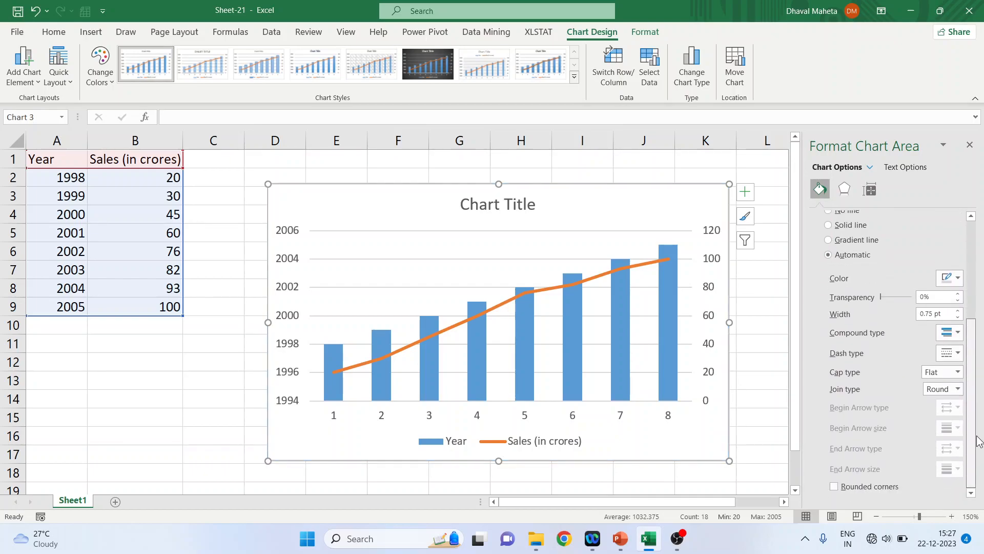
click(838, 487)
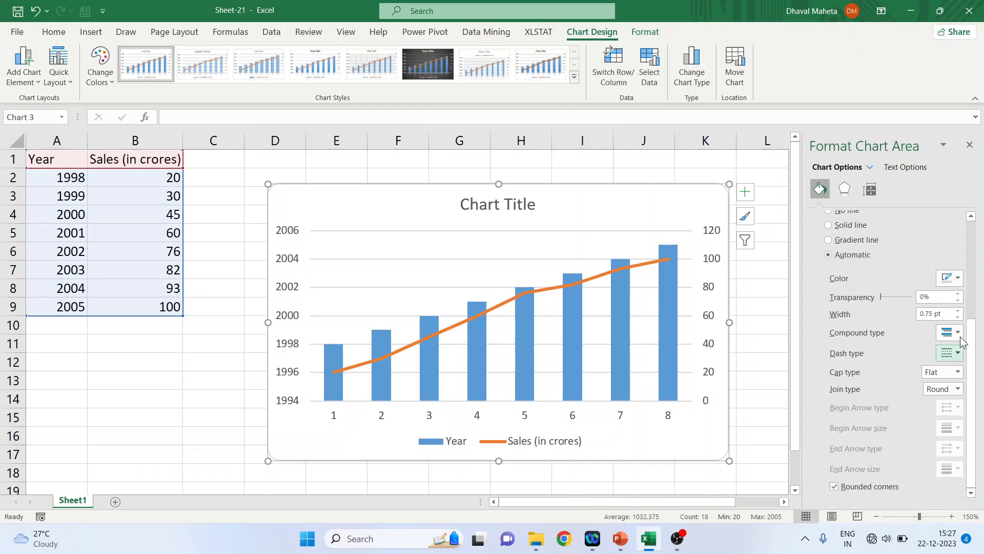
click(957, 310)
click(958, 310)
click(958, 310)
click(957, 310)
click(957, 312)
click(957, 311)
click(957, 311)
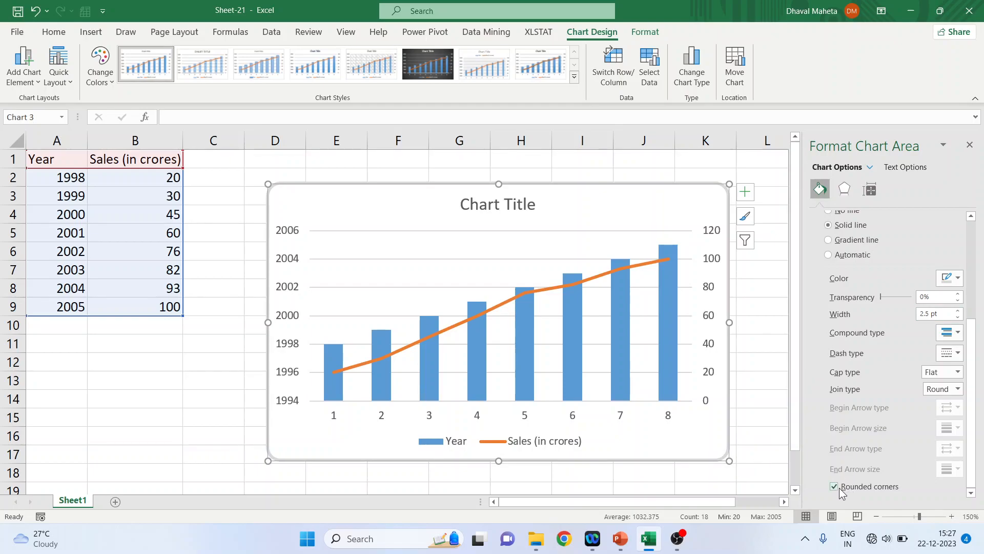
Apply the Offset: Top Right outer shadow preset to the chart area
scroll(832, 325, up, 5)
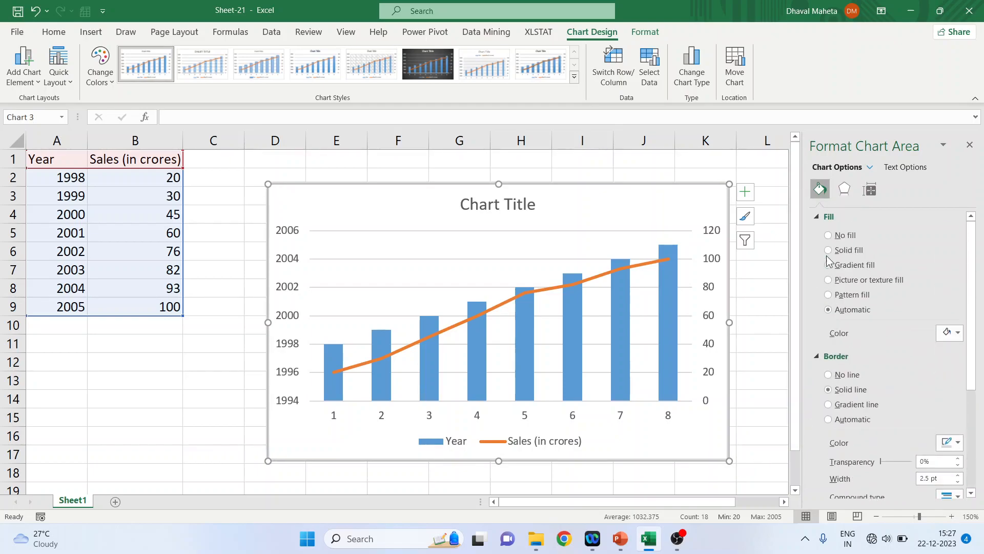
click(817, 217)
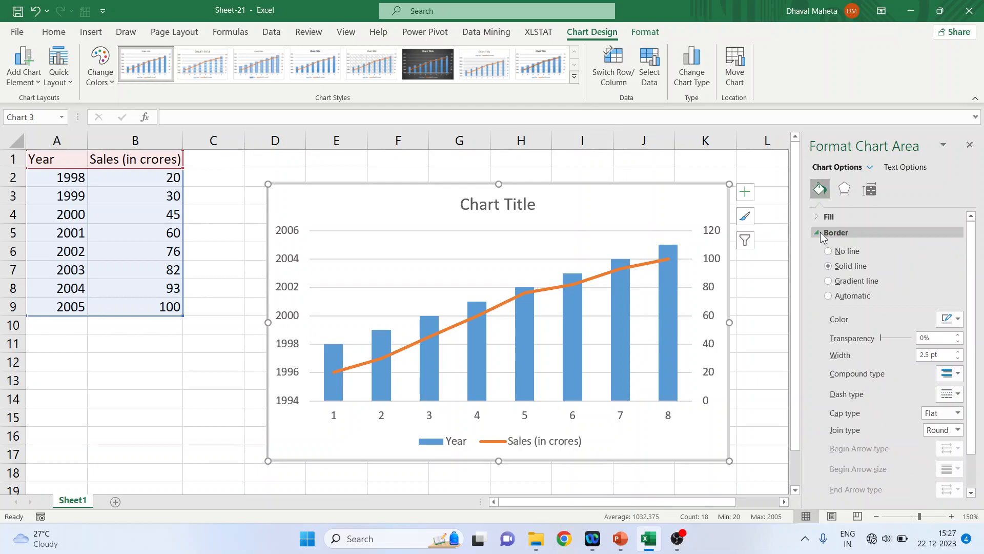
click(815, 230)
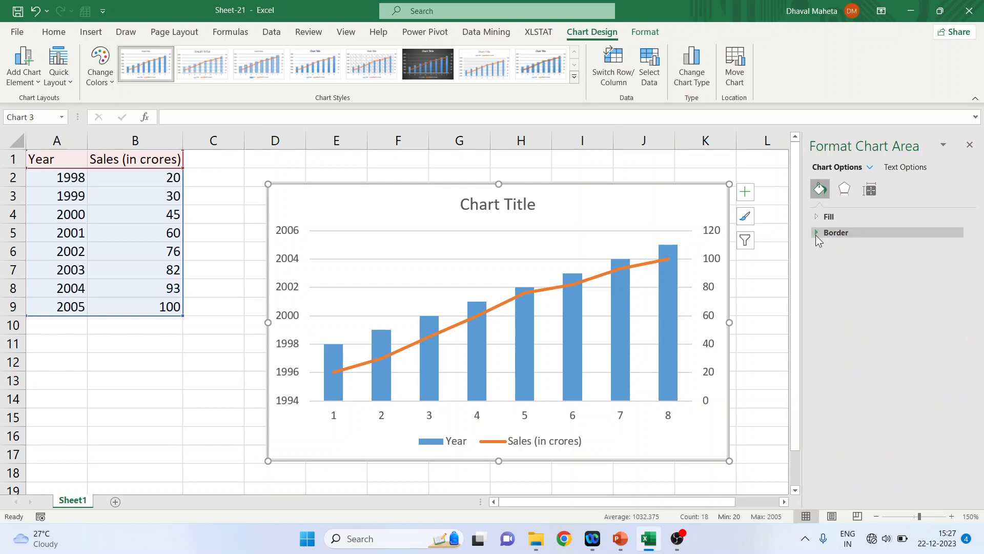
click(845, 190)
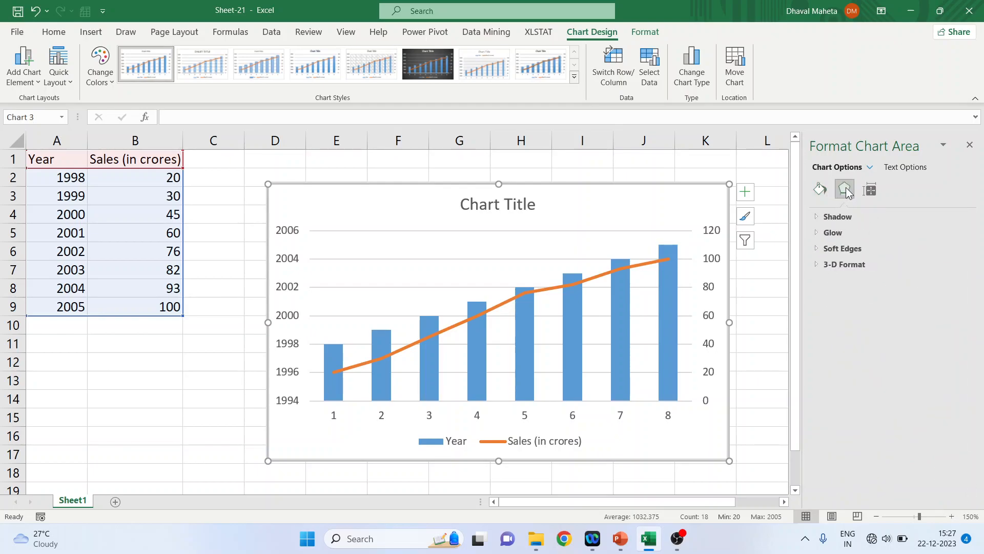
click(825, 215)
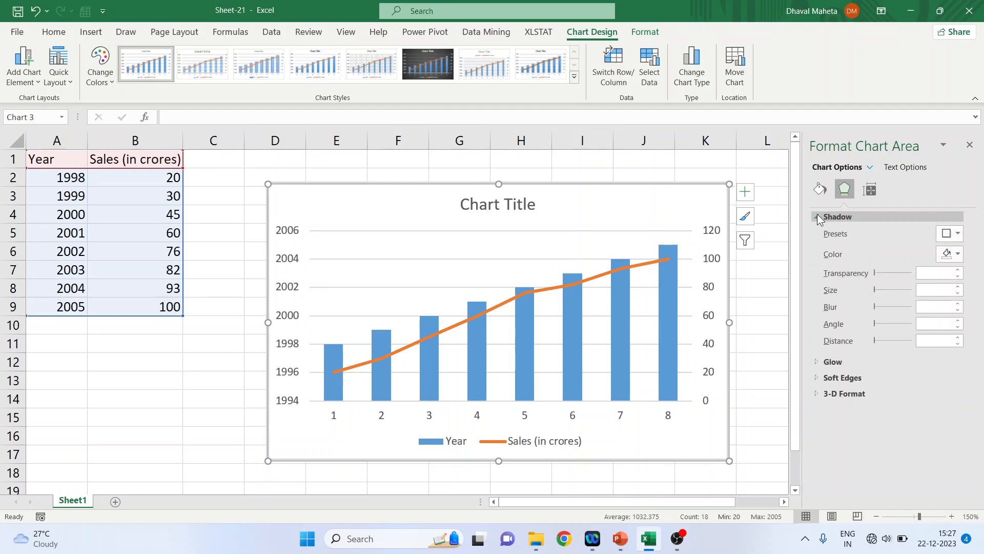
click(954, 235)
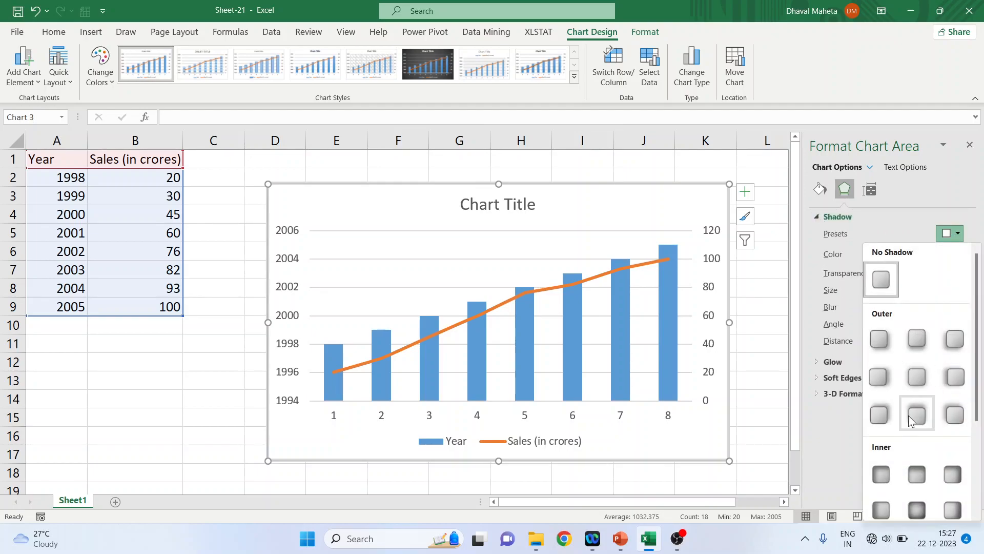
click(884, 420)
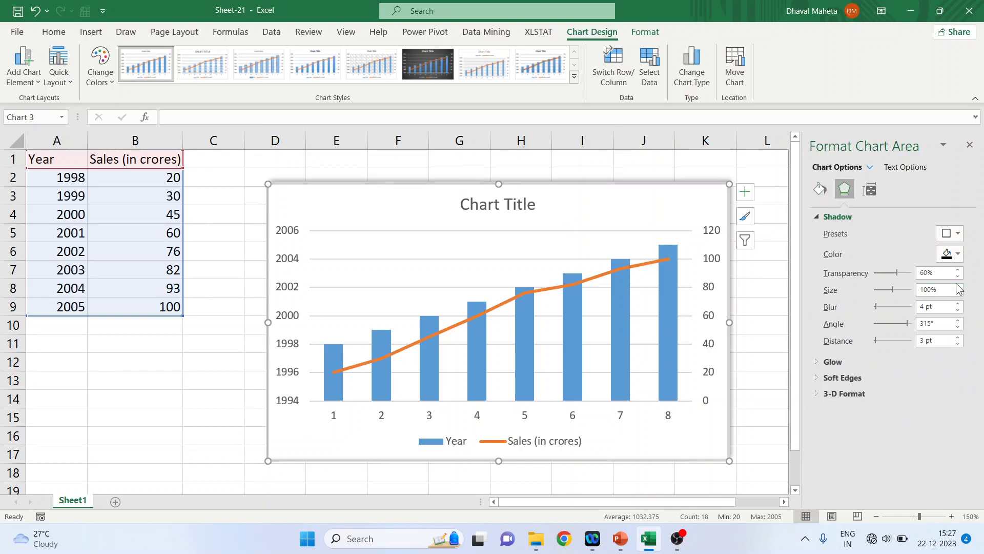
Set the chart area shadow color to orange and adjust it to 104% size, 13 pt blur, 207° angle and 25 pt distance
click(958, 255)
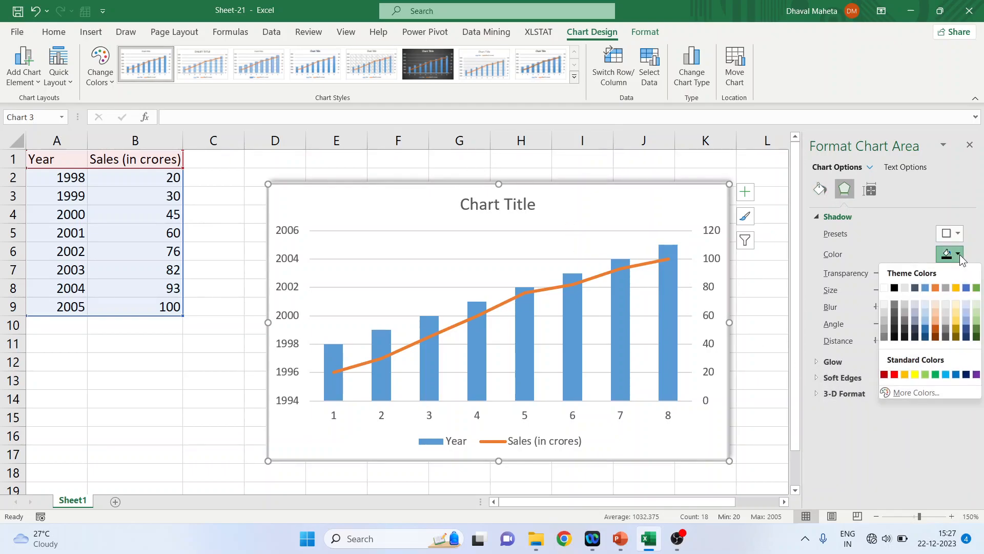
click(938, 287)
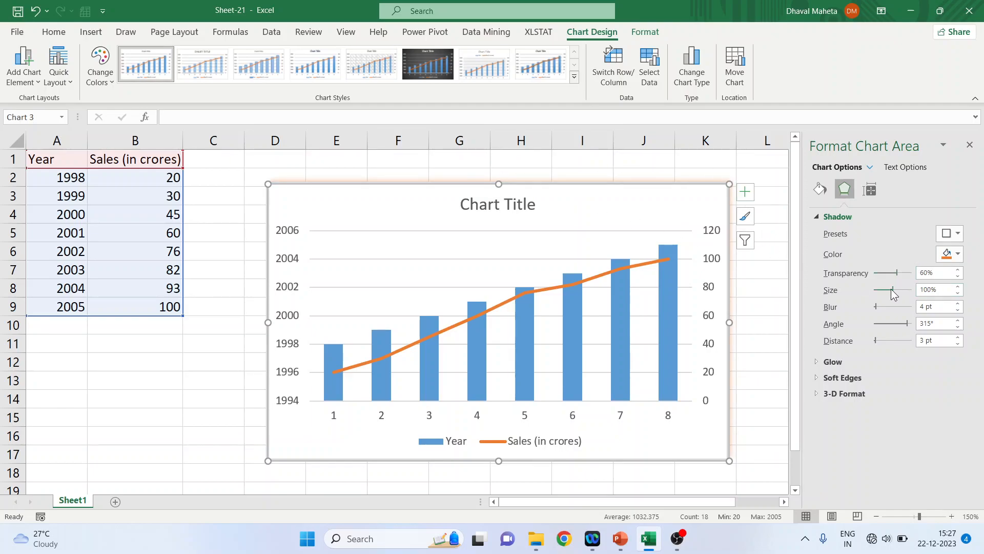
drag(893, 288, 892, 289)
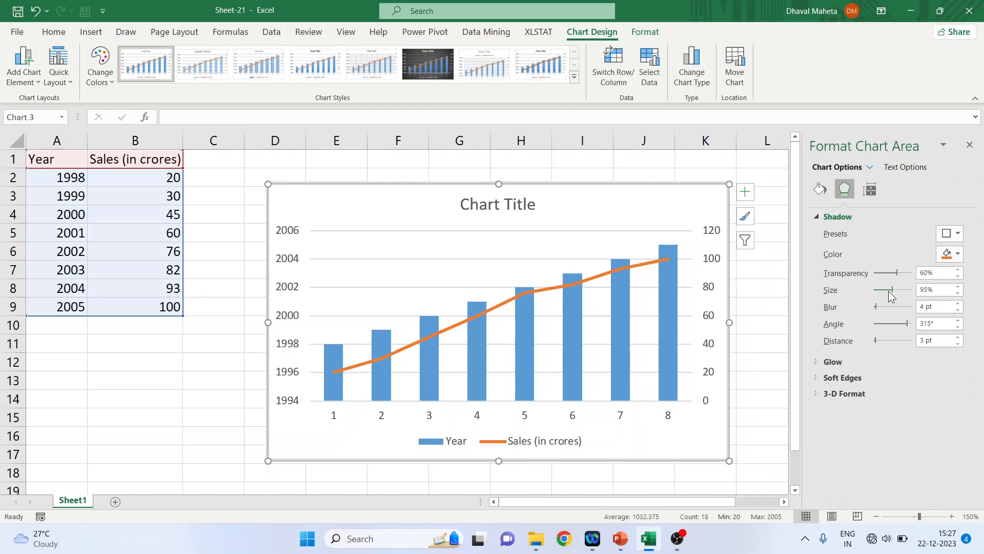
drag(876, 308, 893, 290)
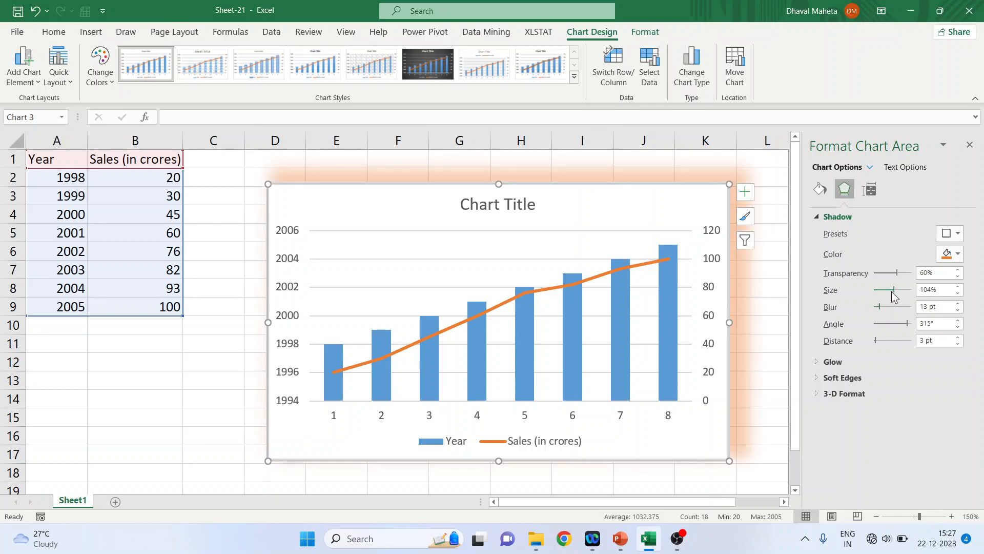
drag(906, 322, 879, 340)
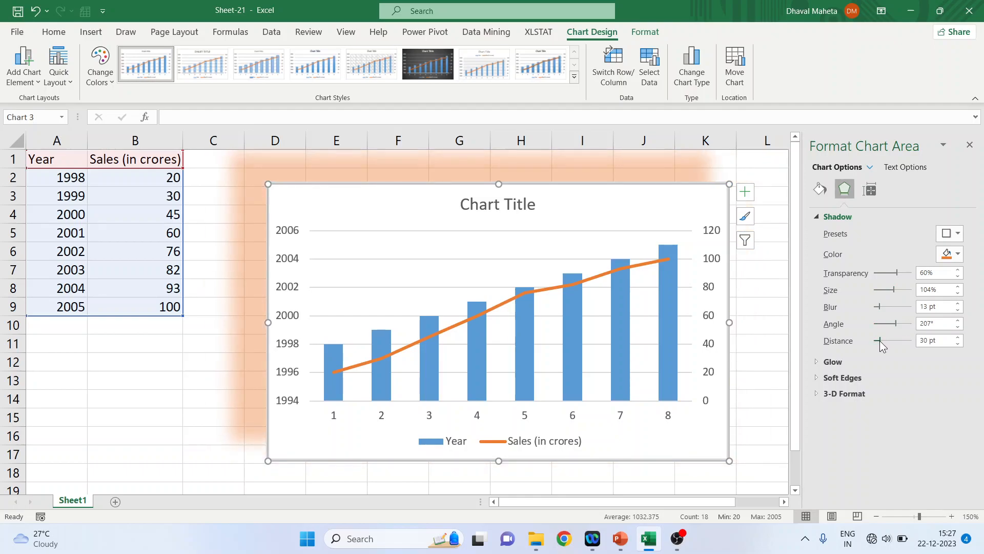
Apply a yellow glow variation to the chart area and increase the glow size to 14 pt
click(816, 216)
click(820, 233)
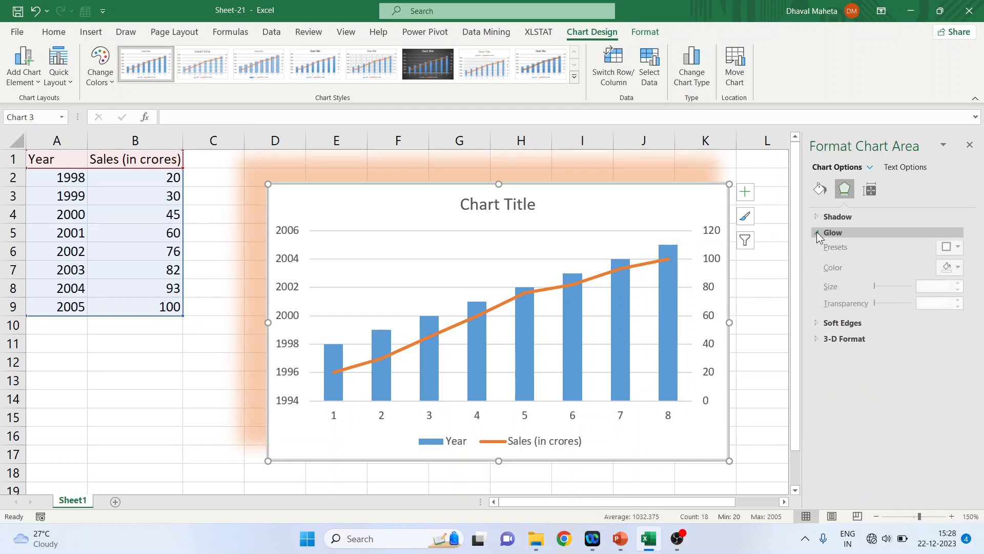
click(957, 249)
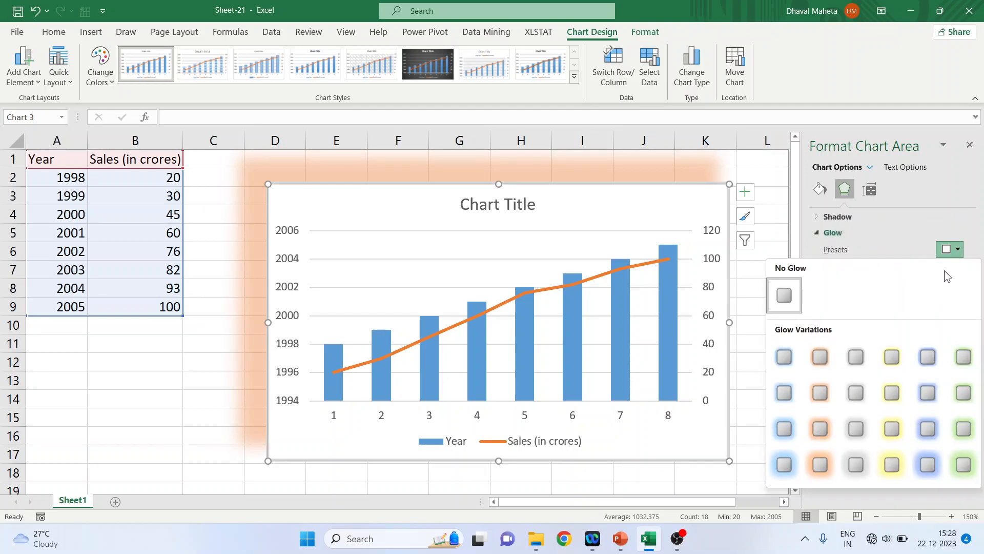
click(882, 358)
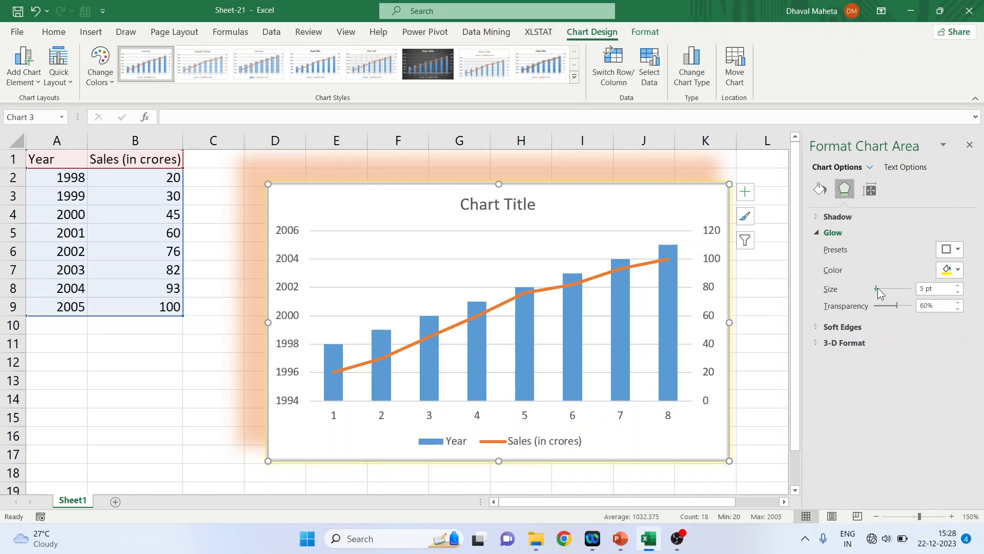
drag(876, 287, 878, 286)
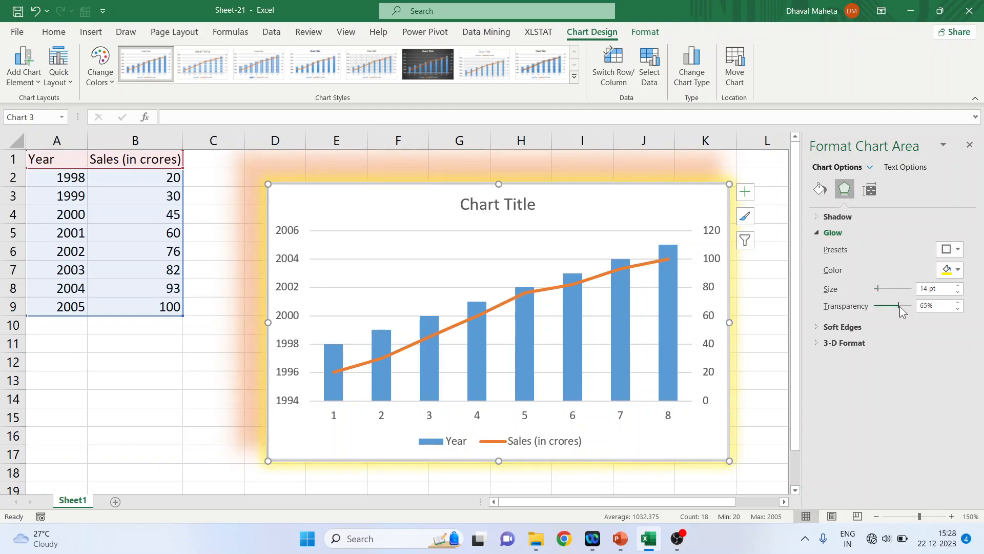
Apply a soft edges variation to the chart area and set its size to 20 pt
click(814, 232)
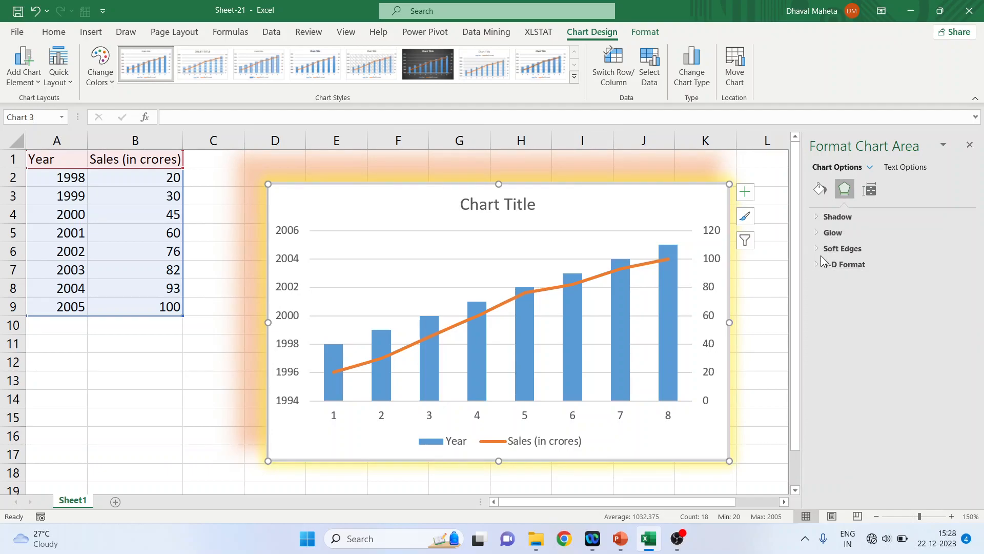
click(817, 250)
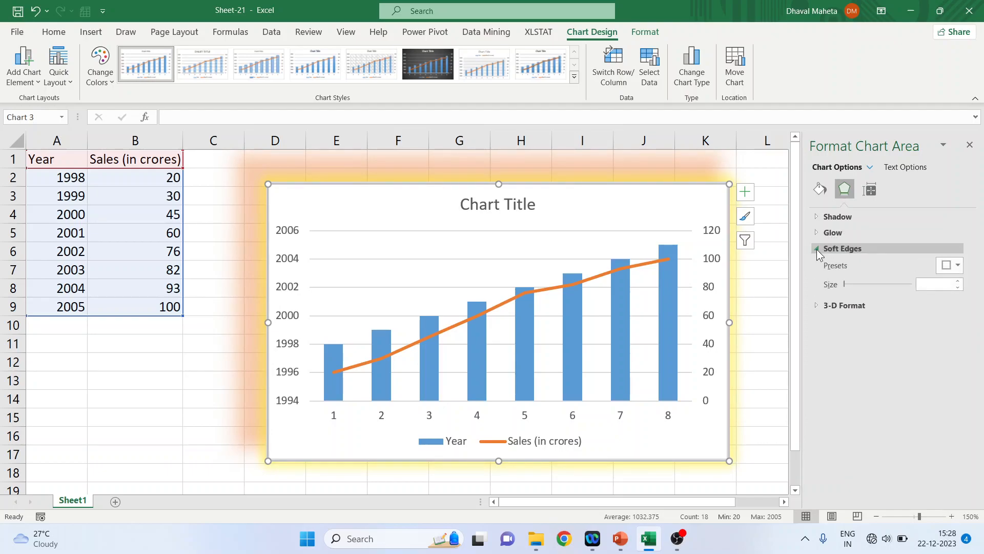
click(957, 266)
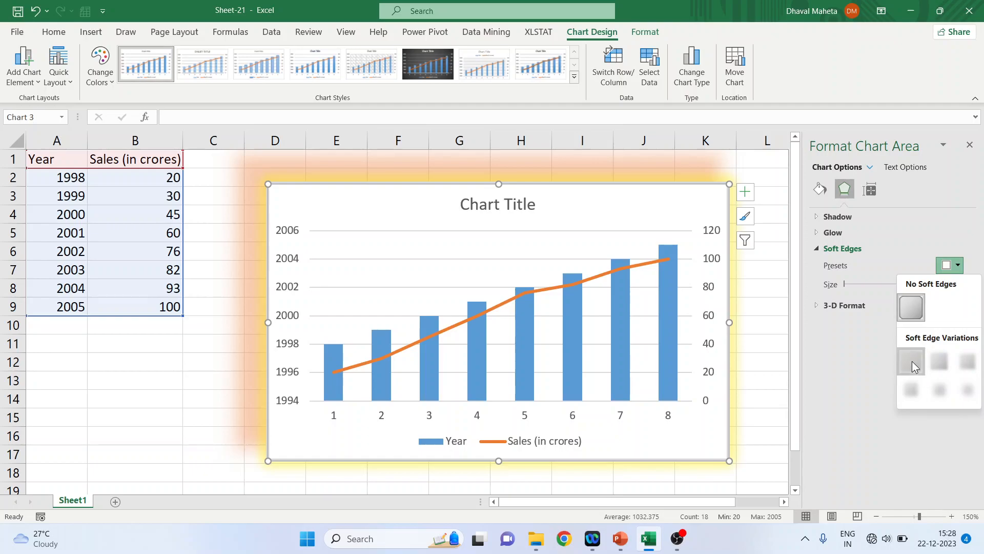
click(912, 361)
mouse_move(845, 281)
mouse_down()
mouse_move(900, 280)
mouse_move(858, 282)
mouse_up()
Apply a 6 pt top bevel to the chart area in 3-D Format
click(834, 305)
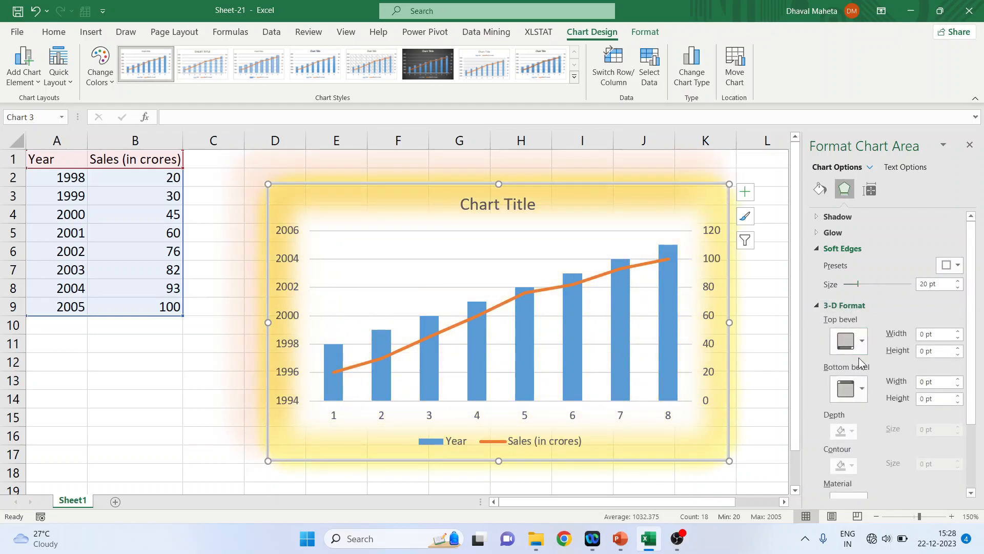
click(861, 342)
click(847, 271)
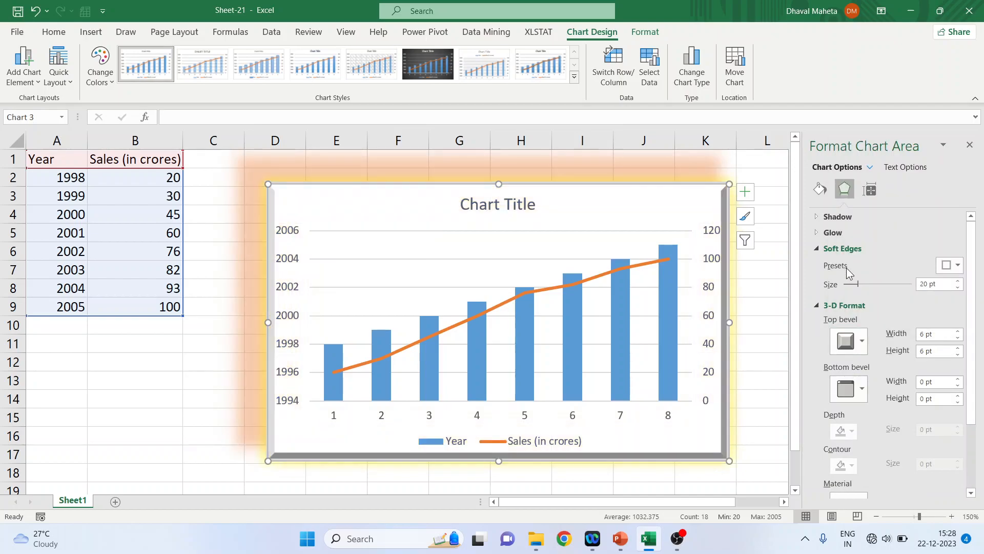
Increase the chart height to 8 cm and its width to 13 cm
click(869, 190)
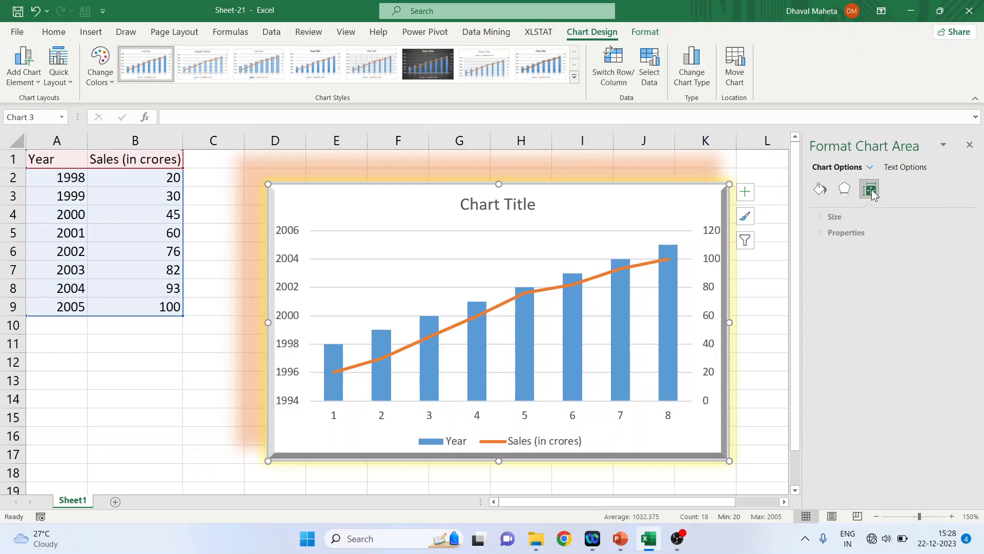
click(818, 217)
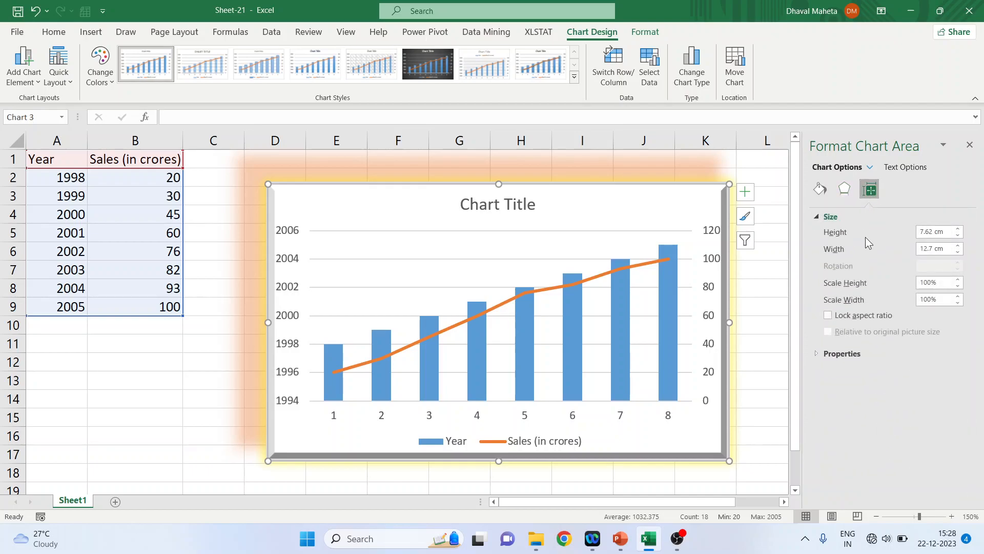
click(958, 229)
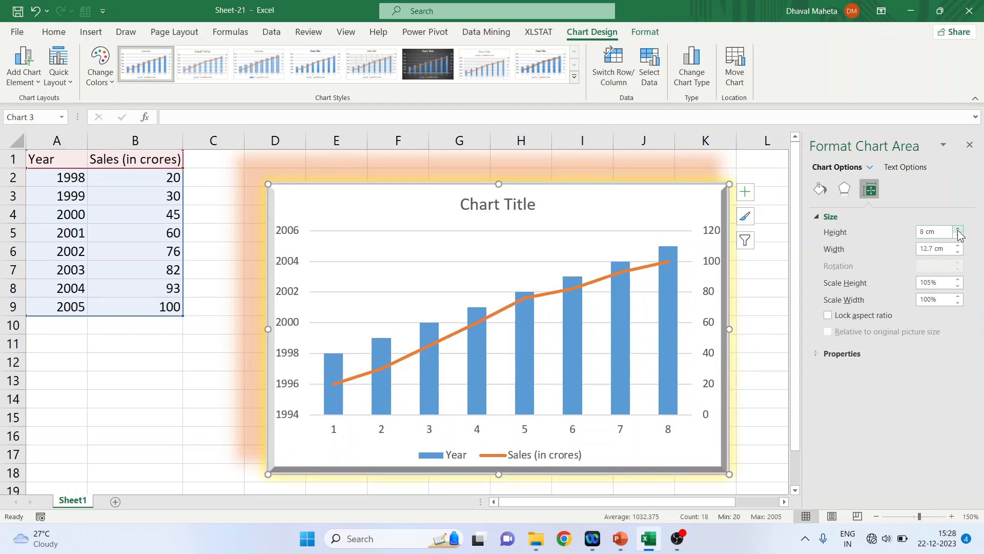
click(958, 246)
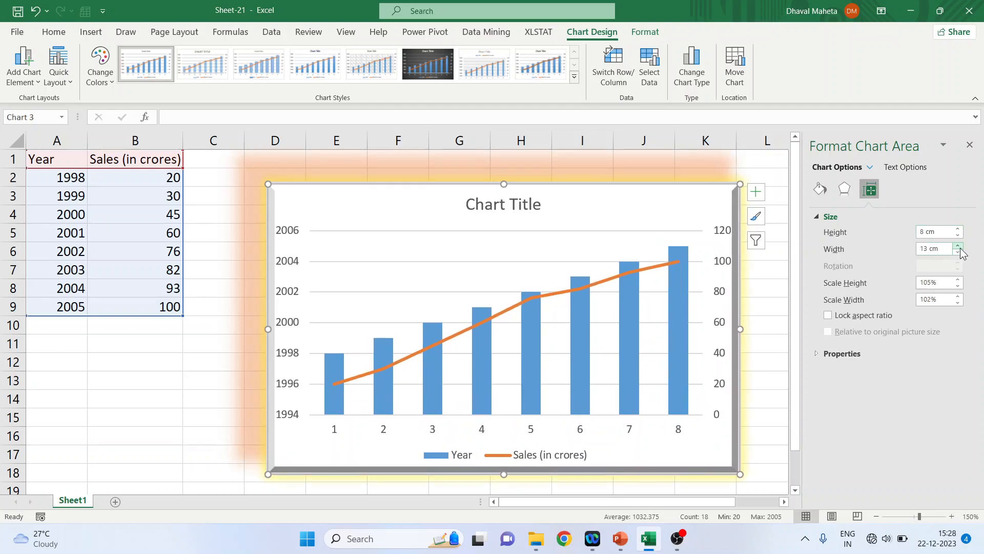
Try gradient and picture or texture fills for the chart text
click(817, 352)
click(817, 352)
click(904, 168)
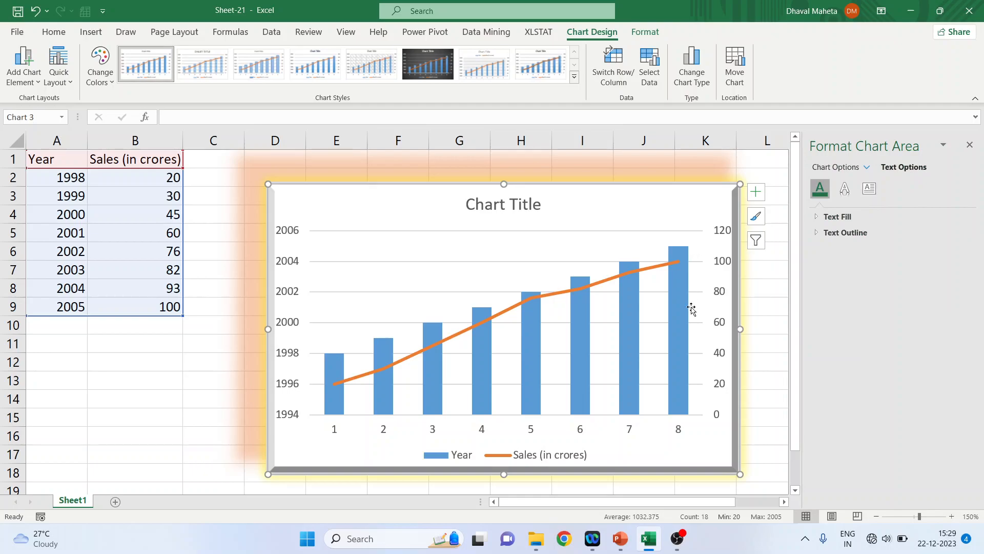
click(817, 218)
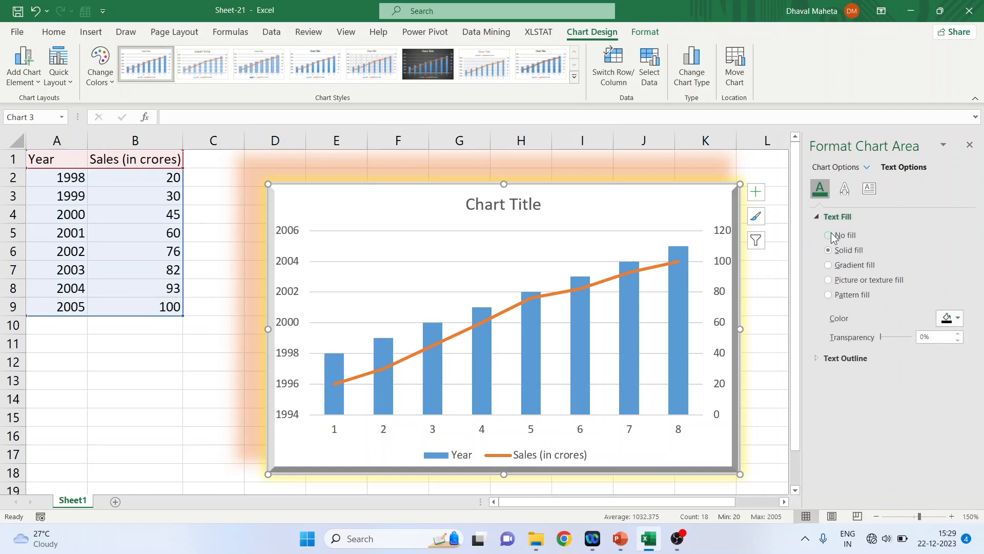
click(829, 265)
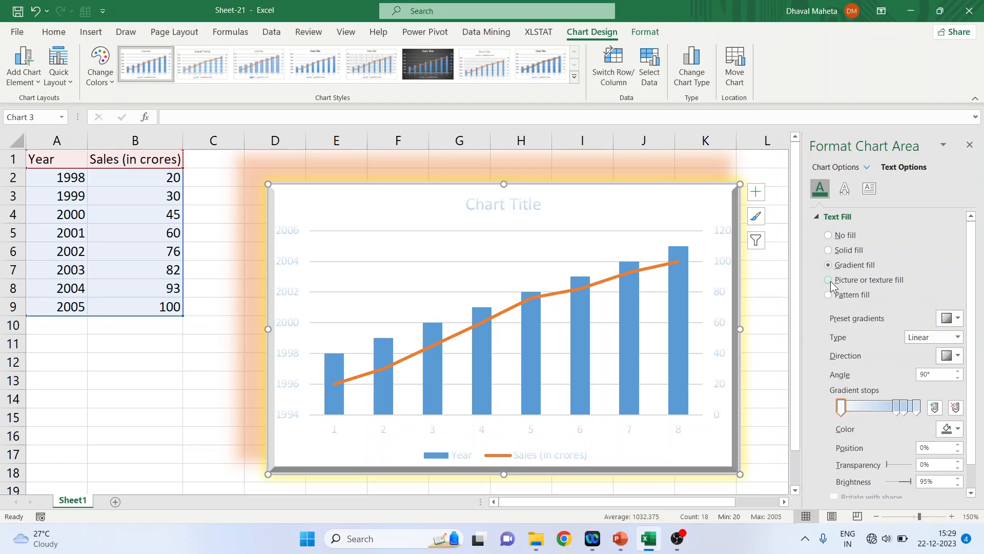
click(829, 281)
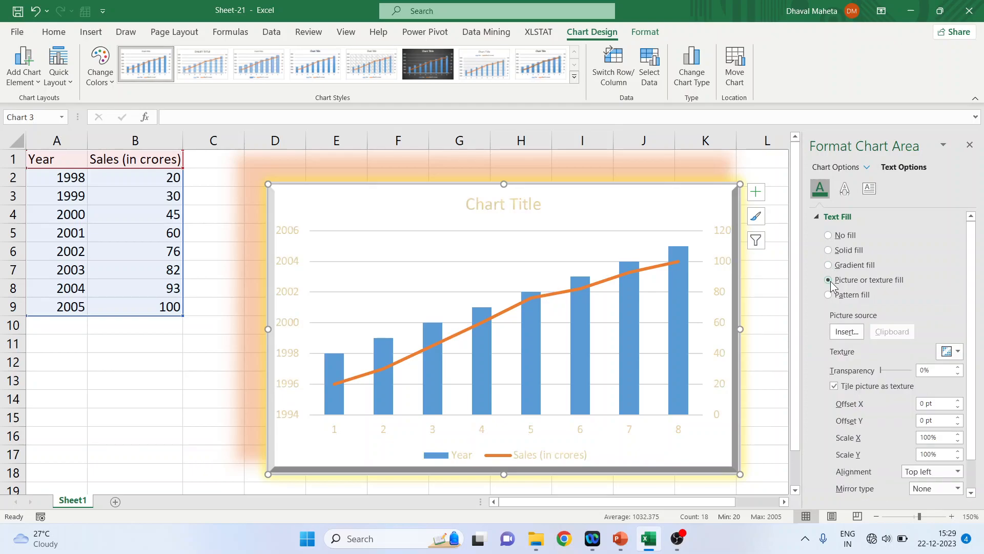
Apply a pattern fill to the chart text, choosing a dotted pattern
click(830, 295)
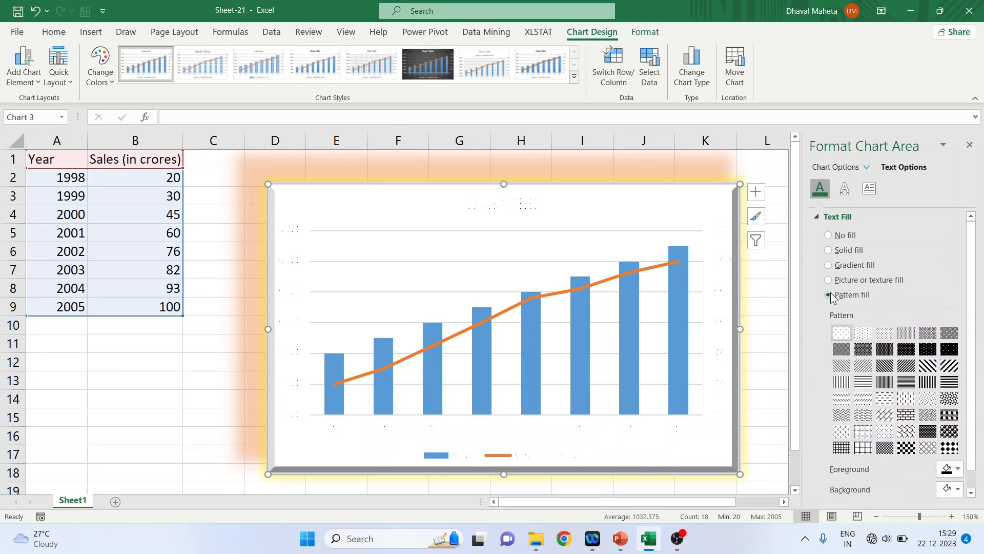
click(864, 352)
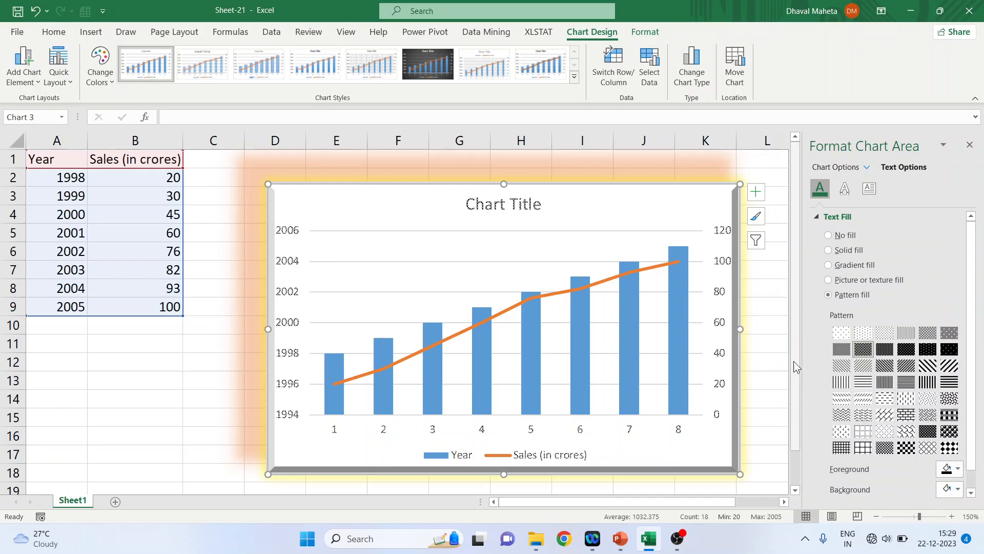
click(864, 414)
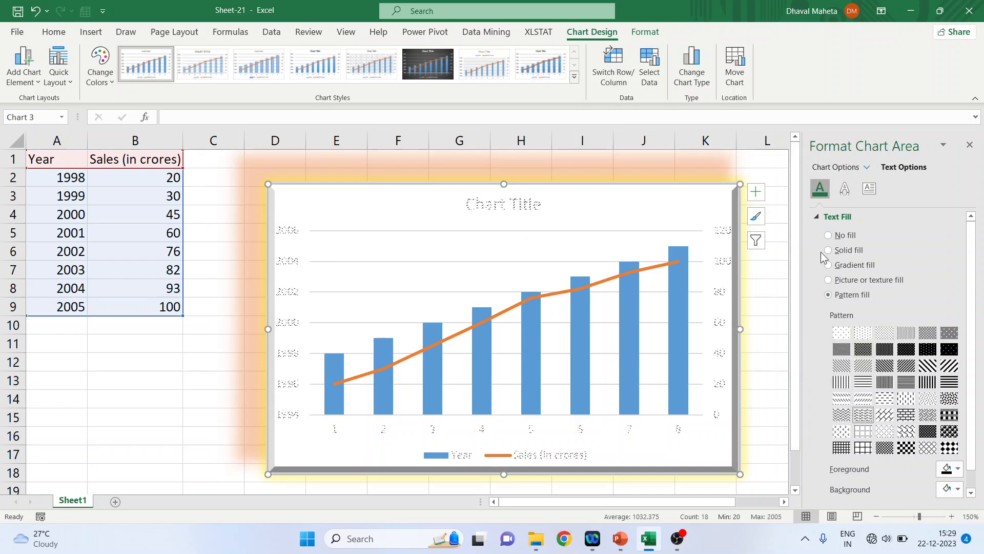
Browse the text effect sections: shadow, reflection, glow, soft edges, 3-D format and 3-D rotation
click(844, 188)
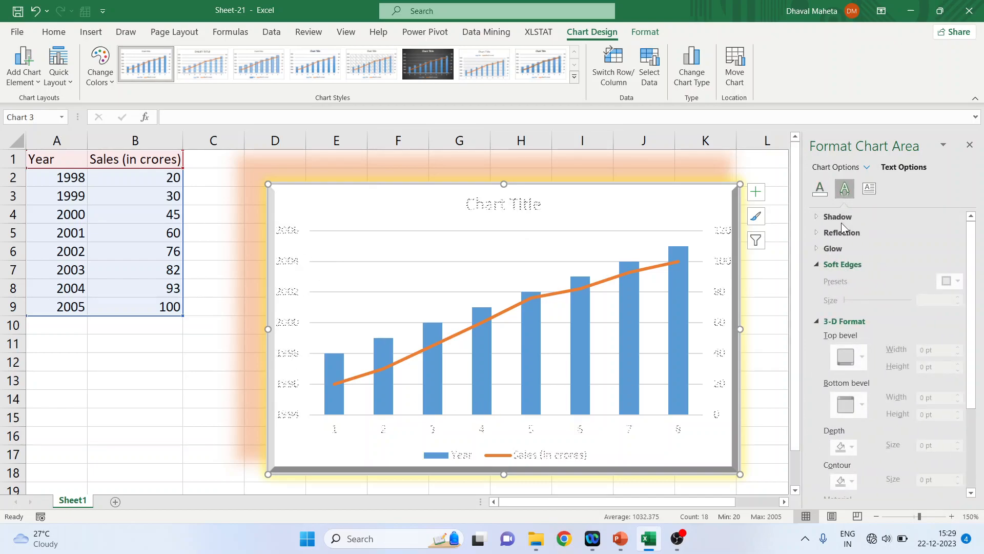
click(817, 234)
click(816, 234)
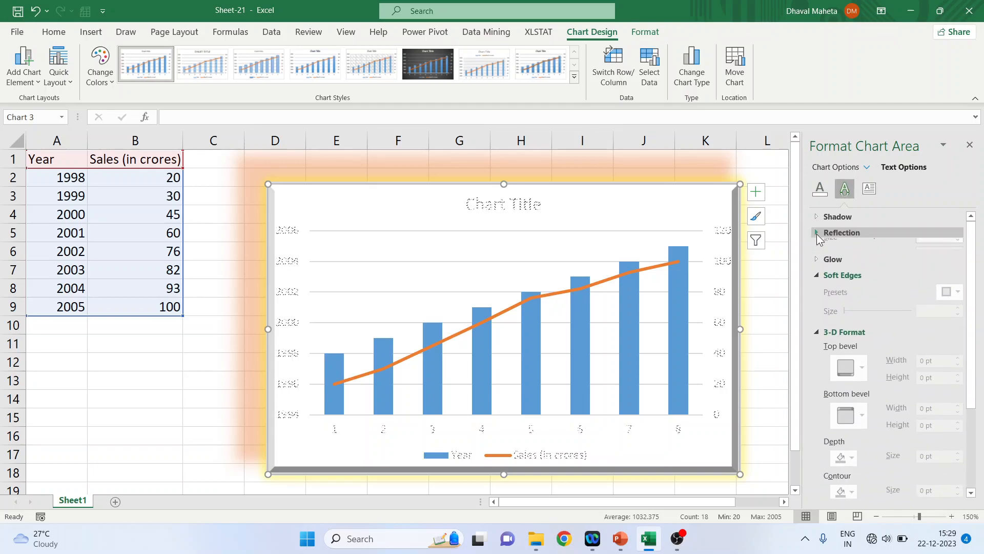
click(817, 261)
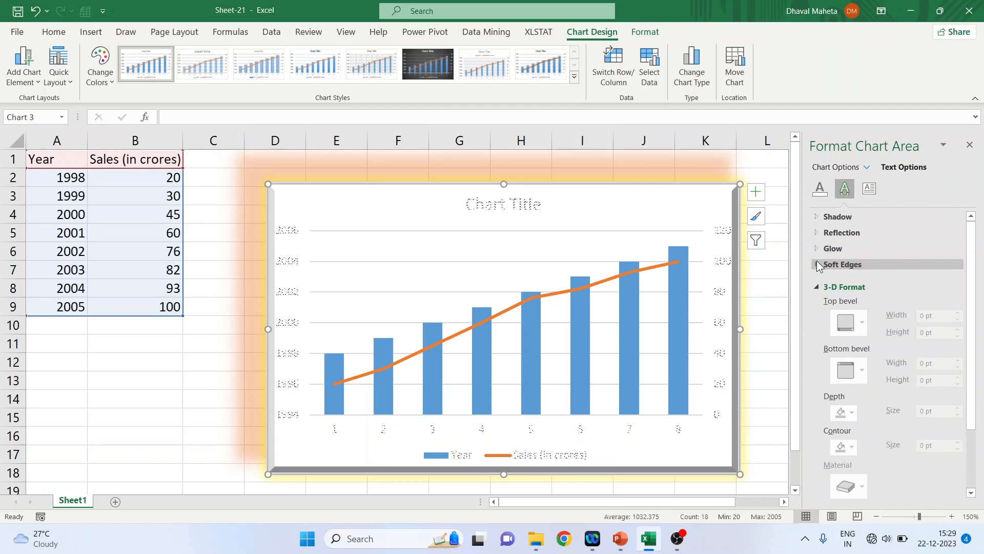
click(816, 280)
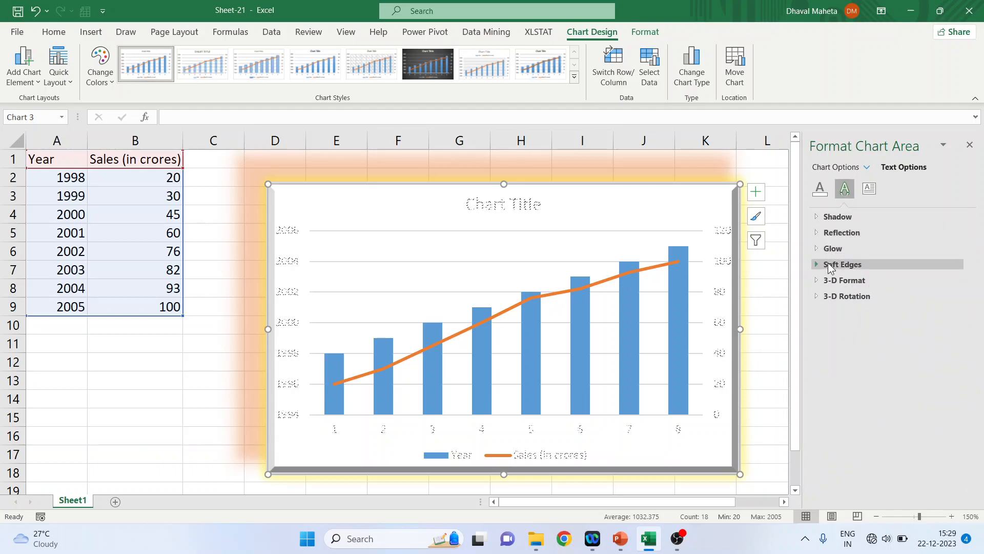
click(816, 280)
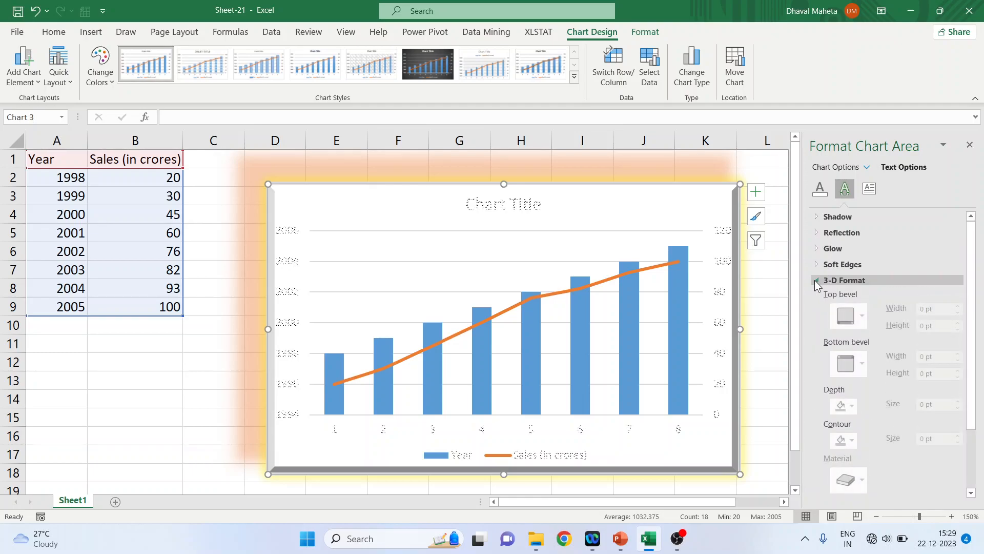
click(813, 280)
click(817, 295)
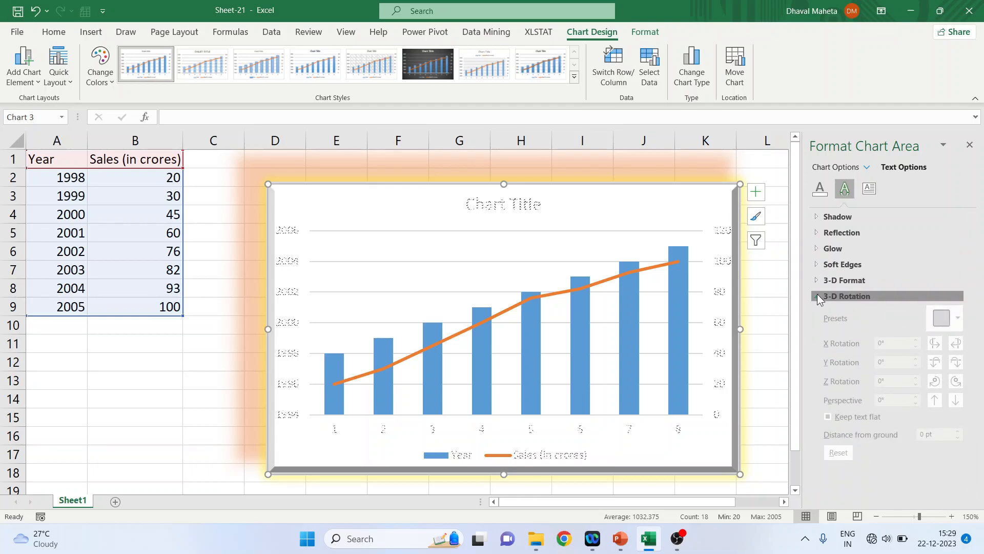
click(817, 295)
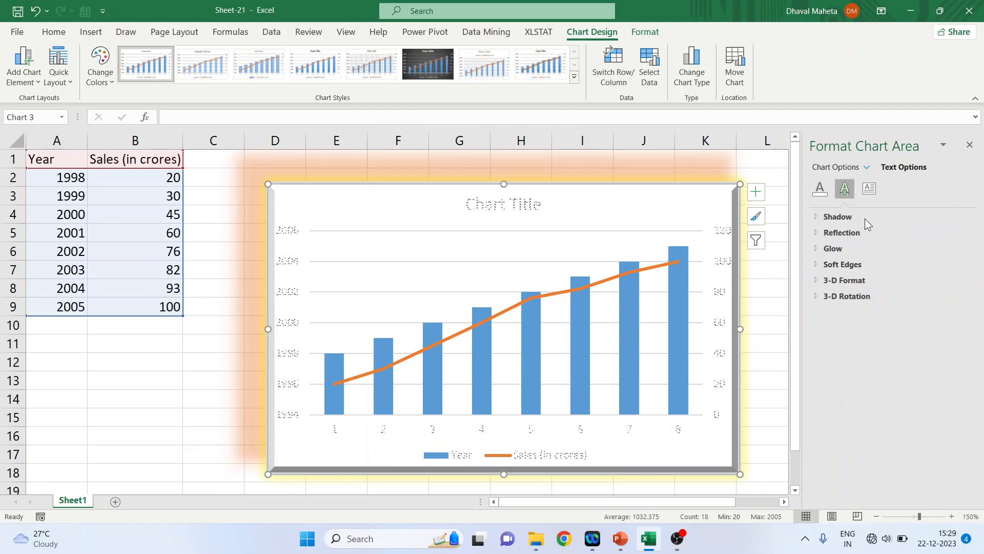
Set the chart text box direction to Rotate all text 90°
click(868, 191)
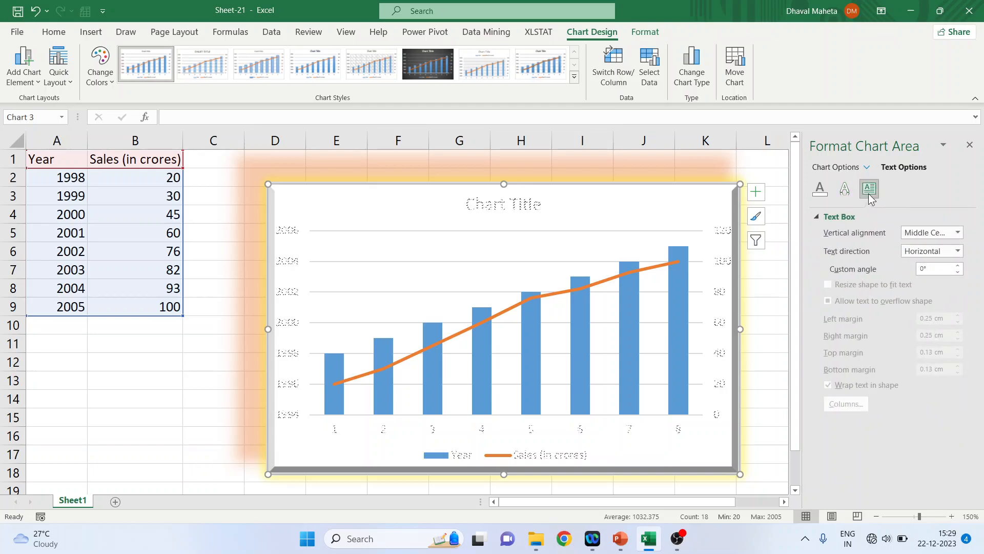
click(958, 253)
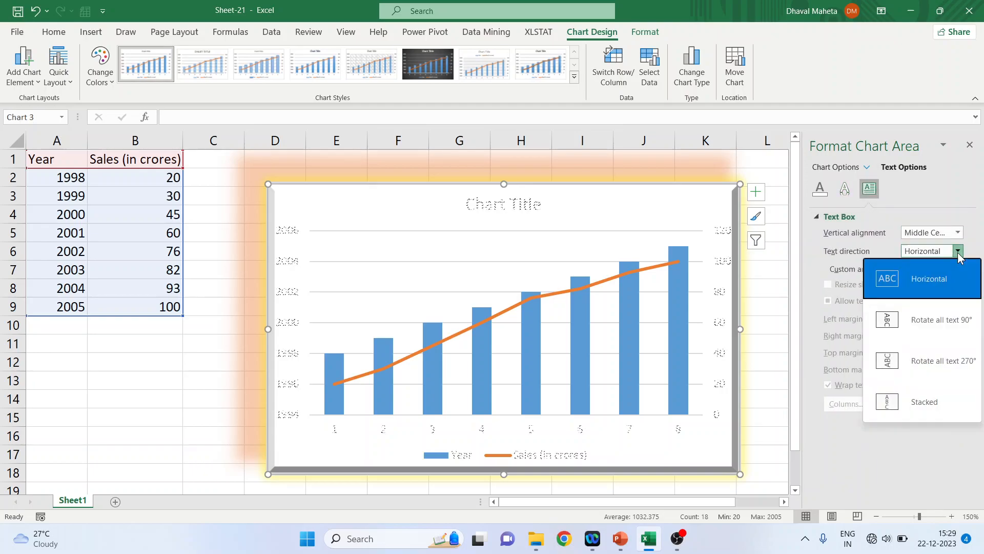
click(948, 318)
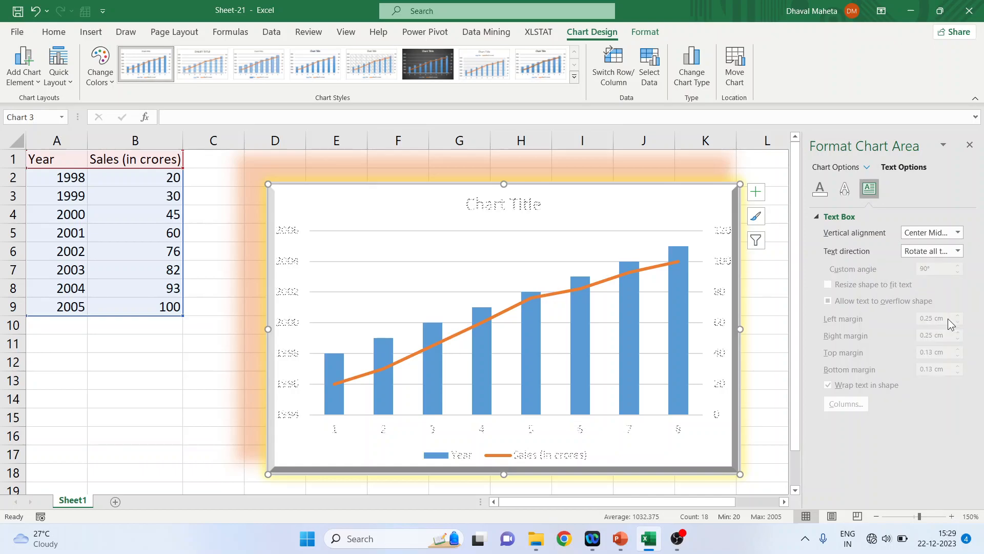
Close the format pane and undo the chart area formatting
click(970, 145)
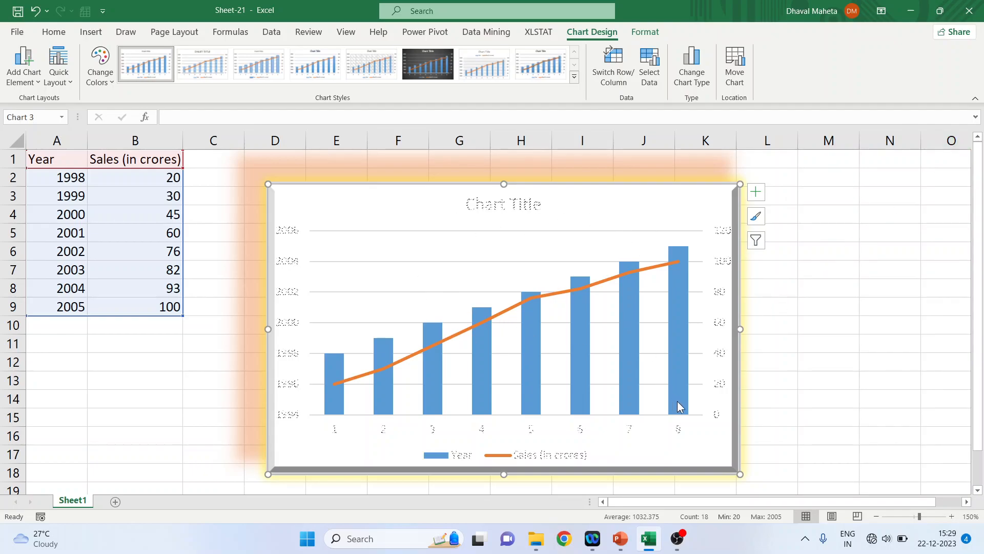
key(ctrl+z)
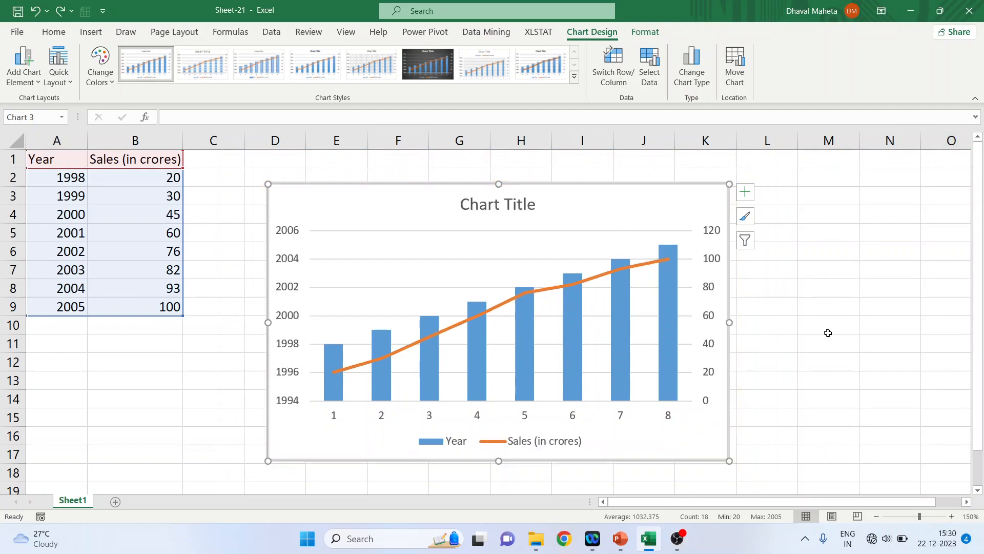
Fill the plot area with a light gold solid colour
click(419, 265)
double_click(419, 265)
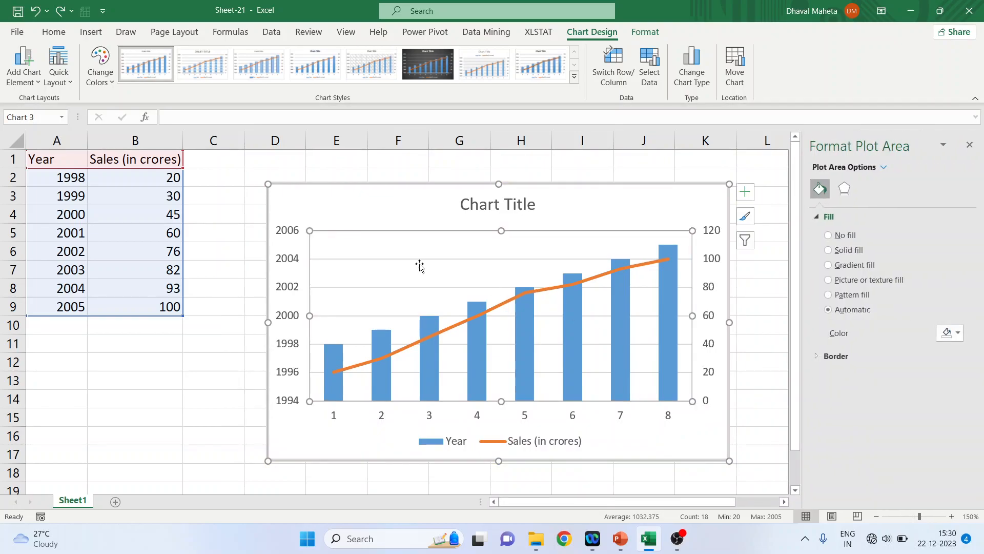
click(829, 250)
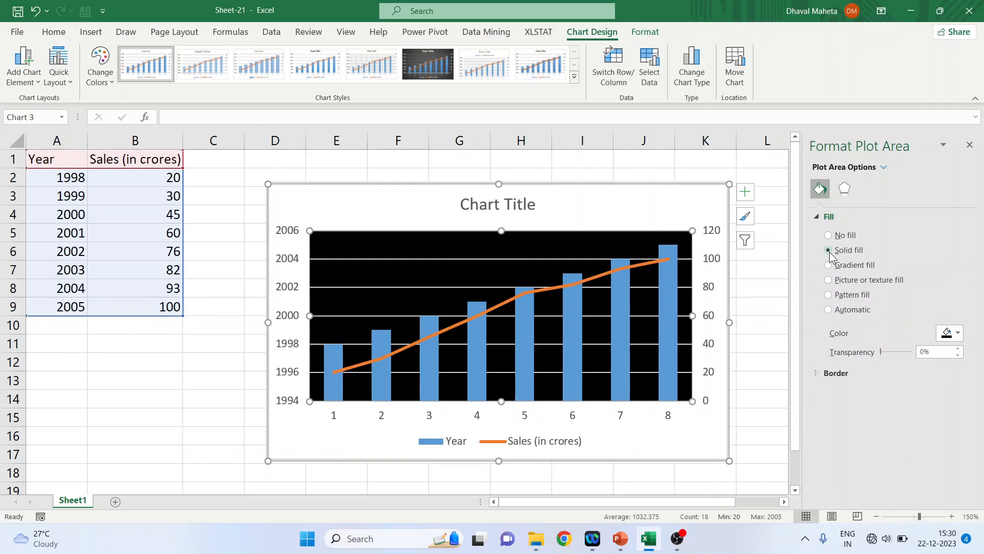
click(958, 333)
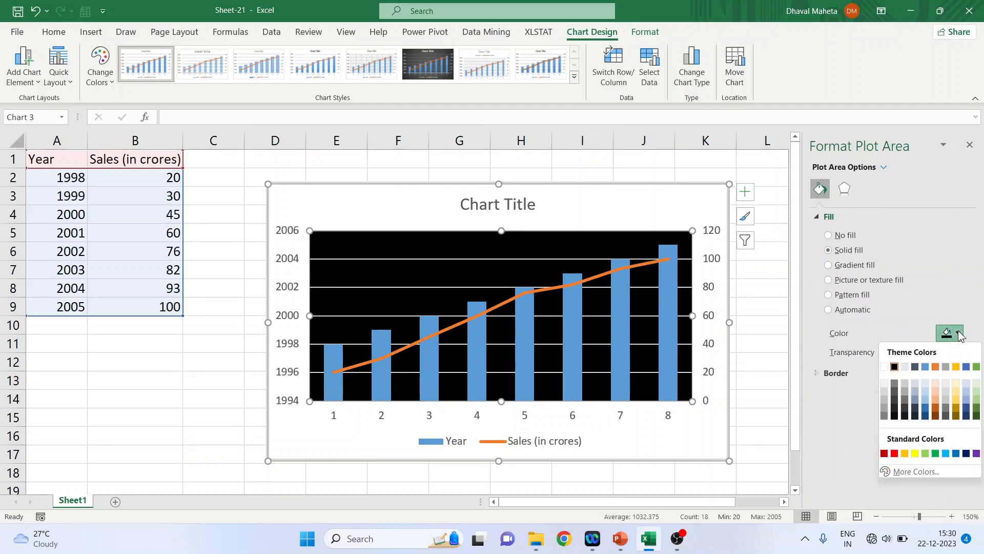
click(957, 382)
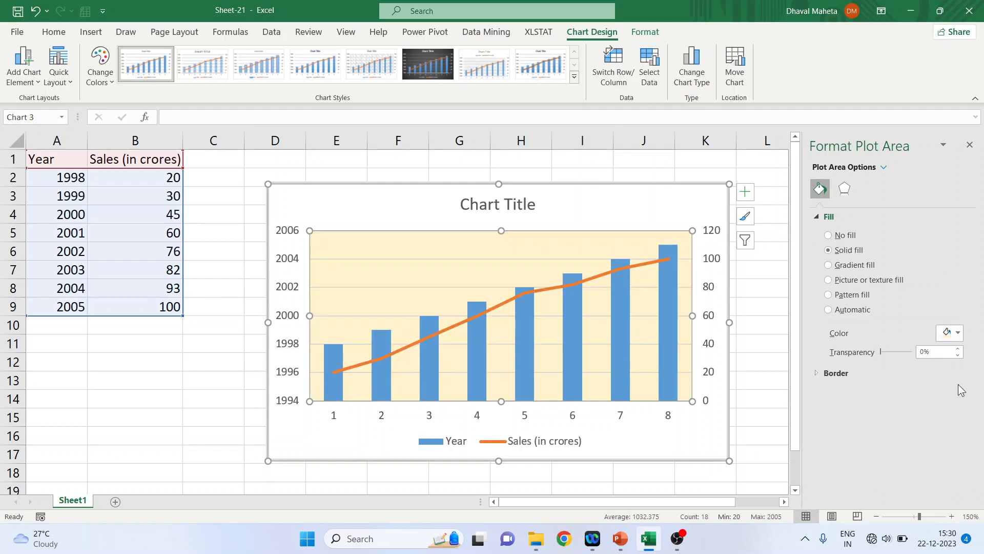
Fill the chart area with a light green solid colour
click(604, 206)
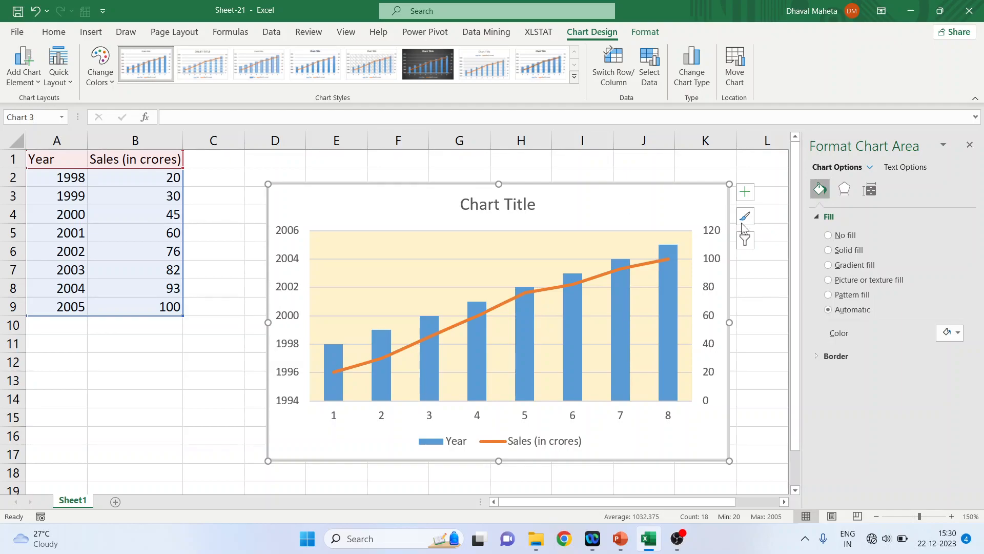
click(828, 250)
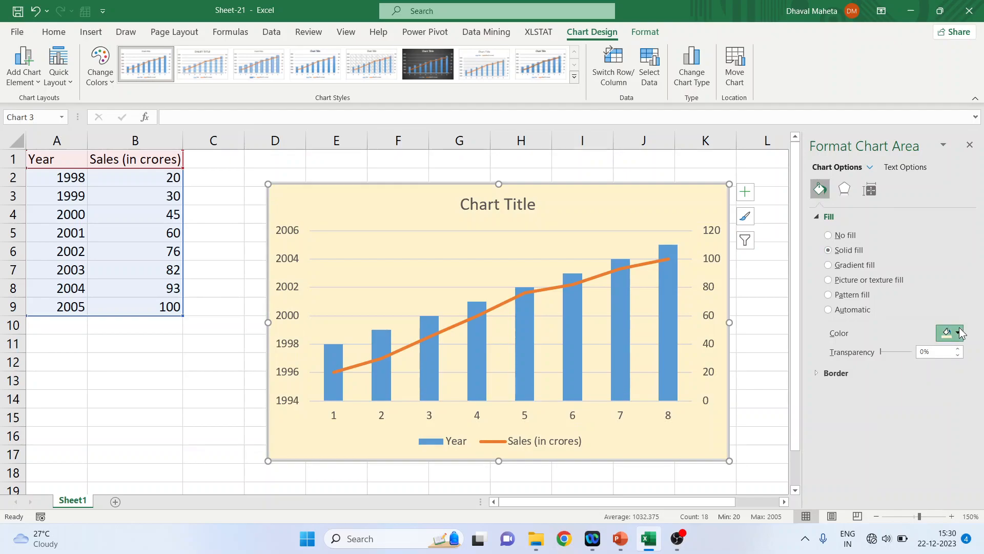
click(956, 332)
click(977, 392)
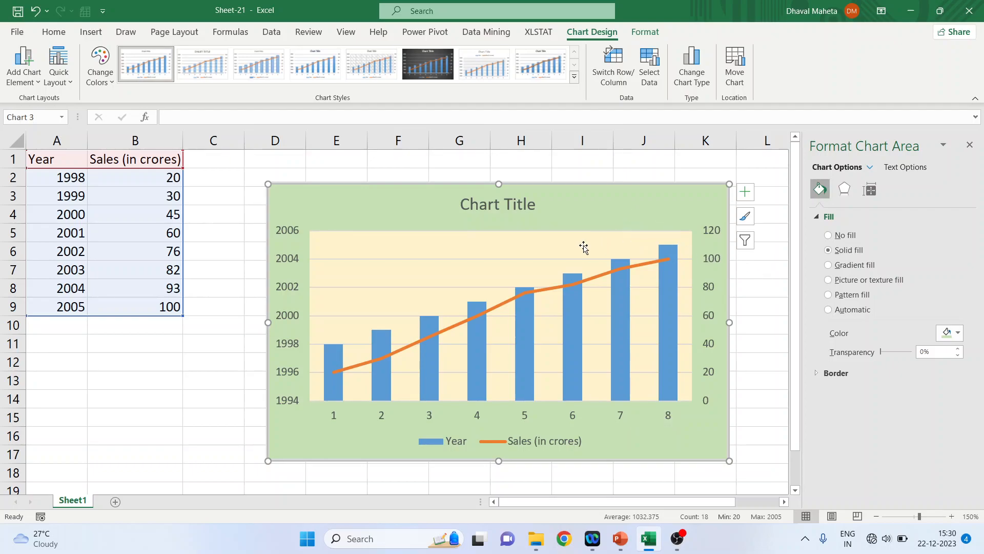
Preview gradient, picture or texture, and pattern fills on the plot area, settling on Automatic fill
click(969, 145)
double_click(499, 259)
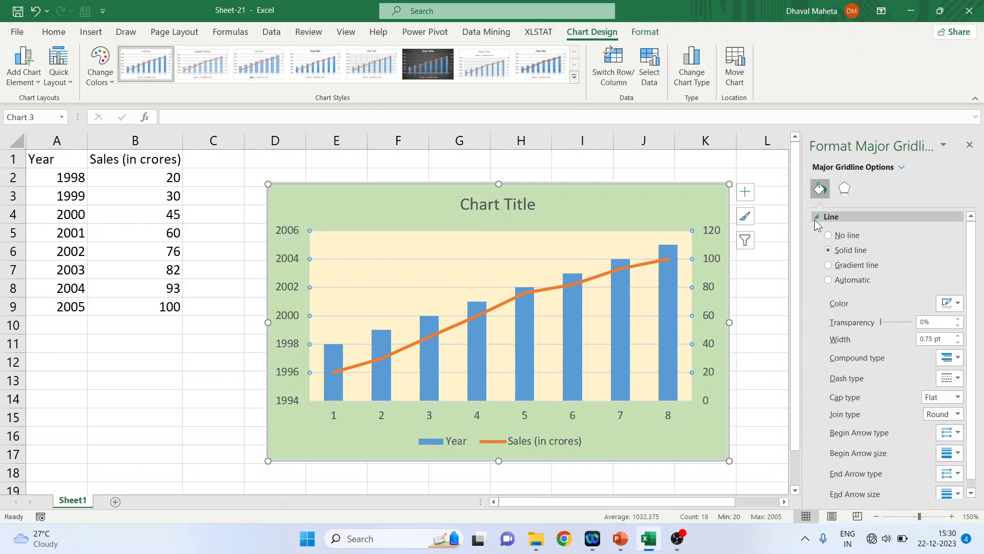
click(971, 147)
double_click(528, 251)
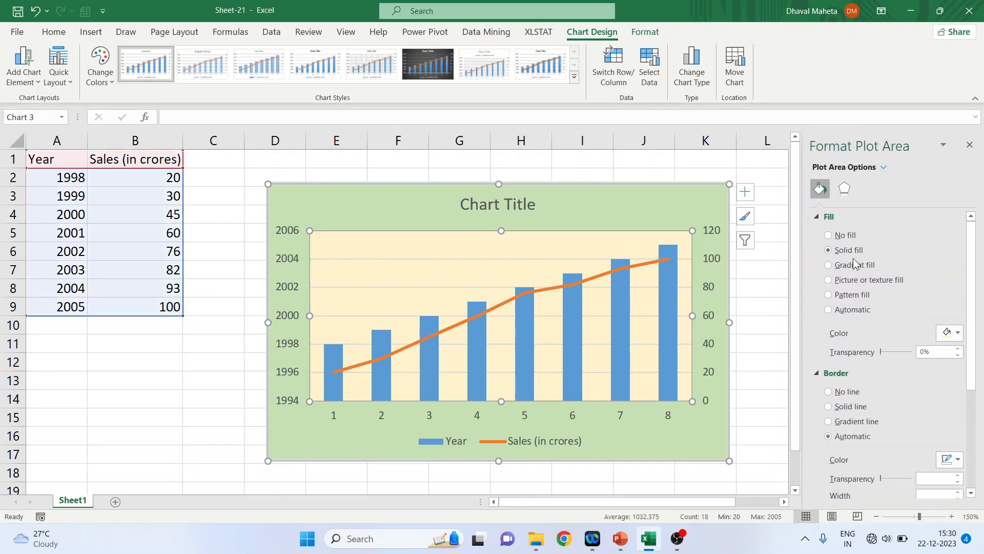
click(828, 265)
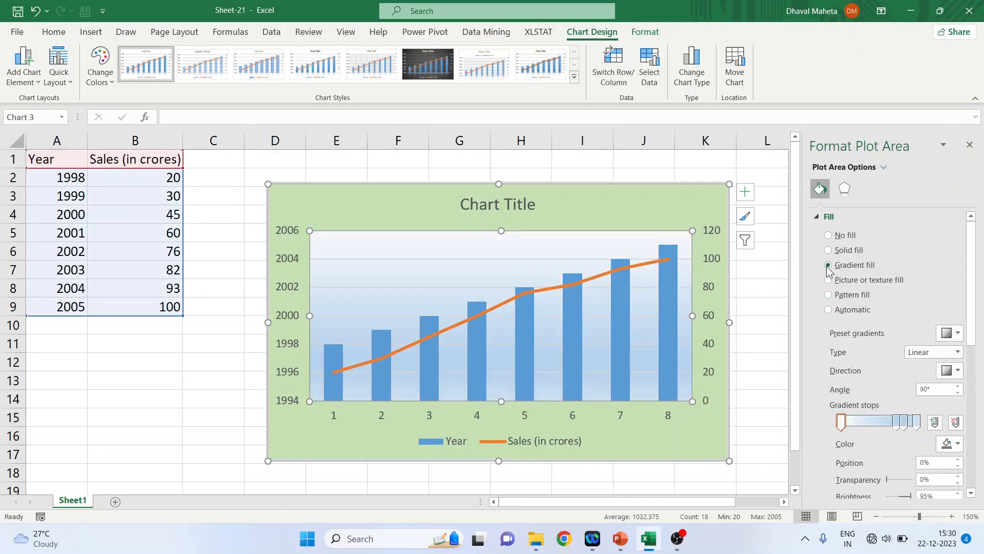
click(827, 280)
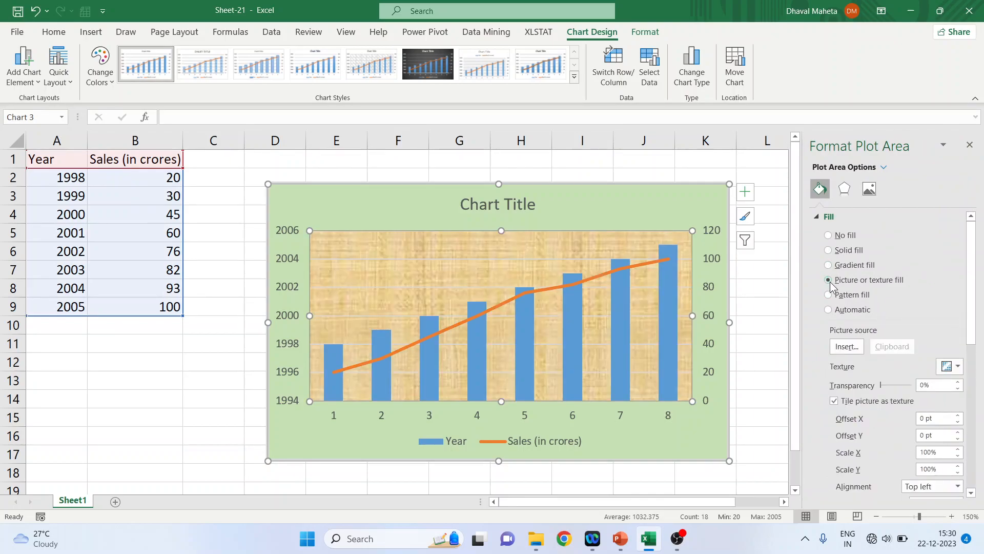
click(829, 295)
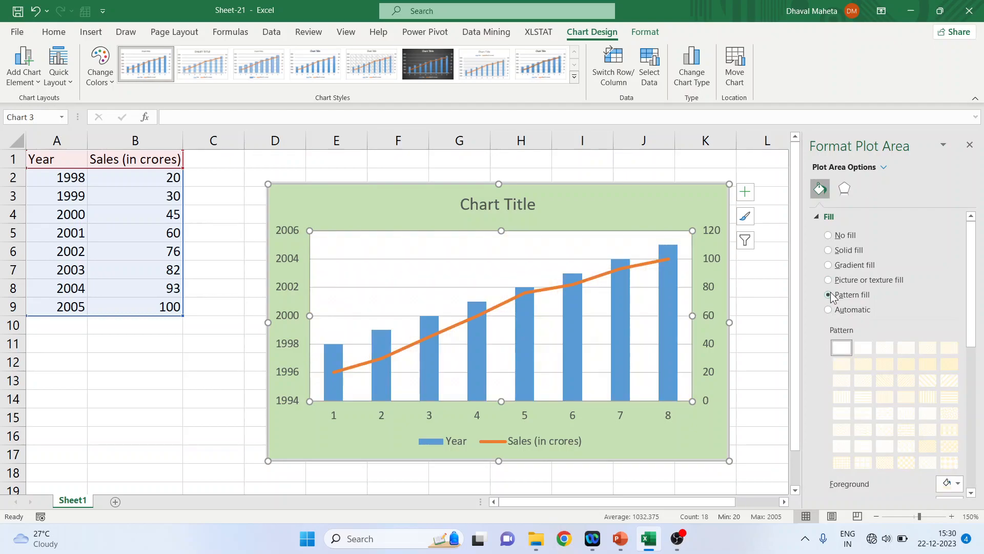
click(830, 312)
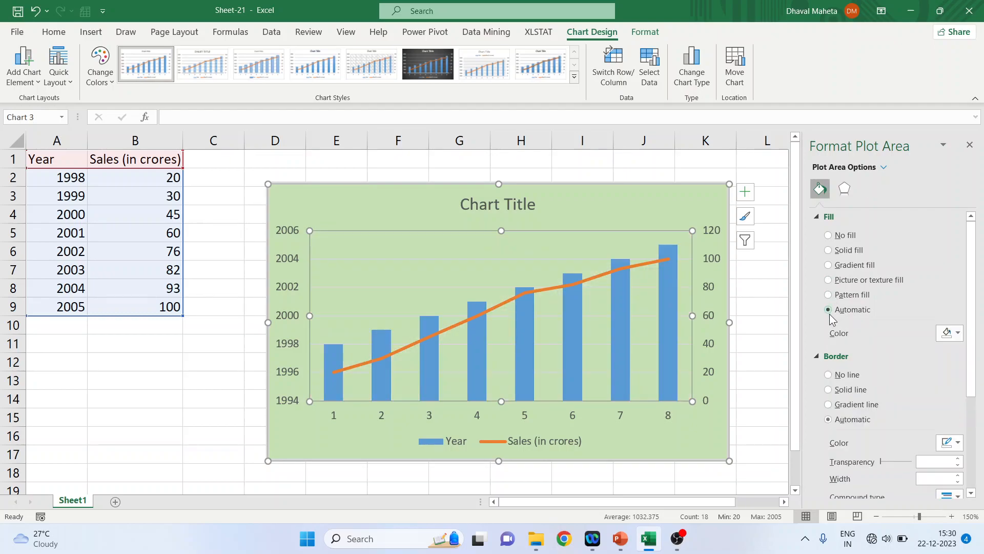
Give the plot area a solid line border 3.25 pt wide
click(819, 217)
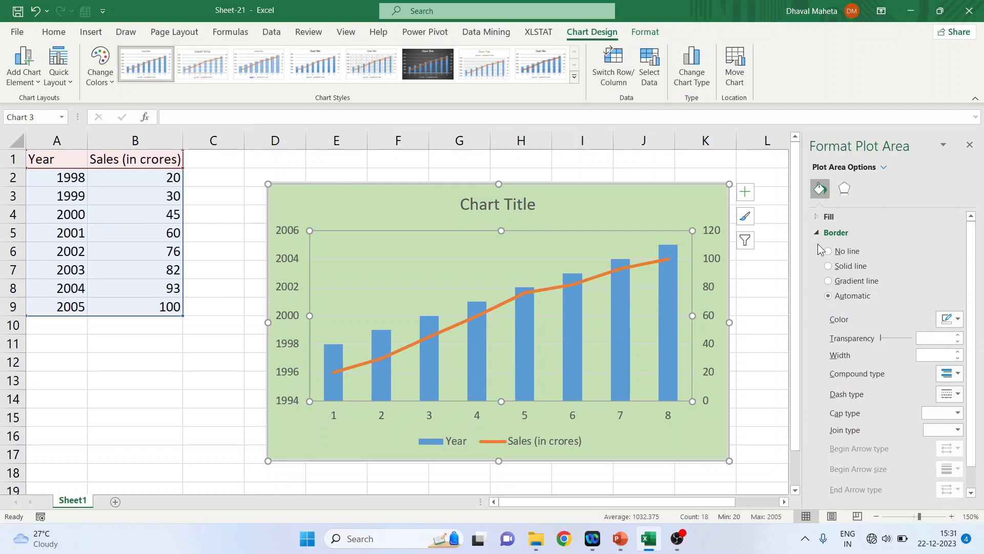
click(829, 266)
click(957, 351)
click(958, 352)
click(958, 352)
click(958, 351)
click(957, 352)
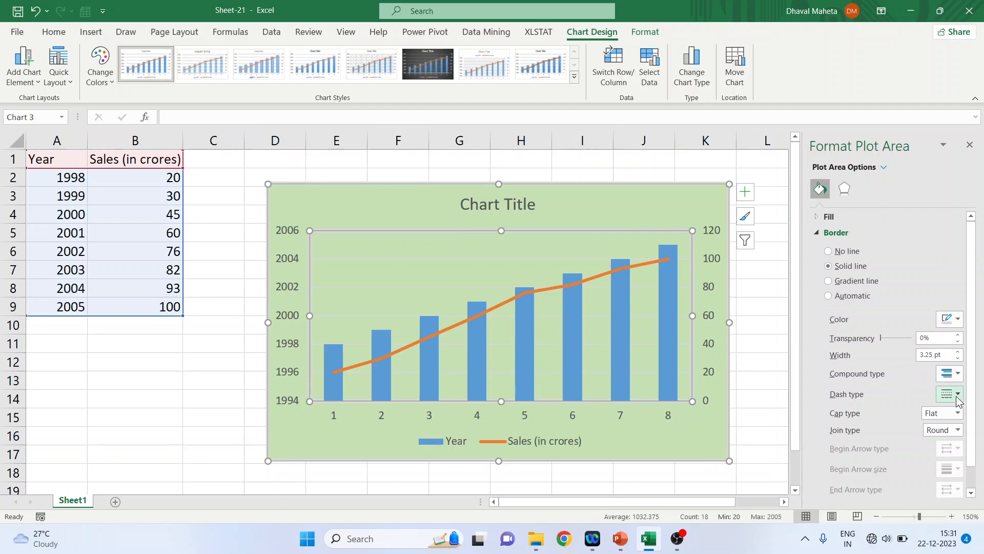
click(958, 376)
click(959, 375)
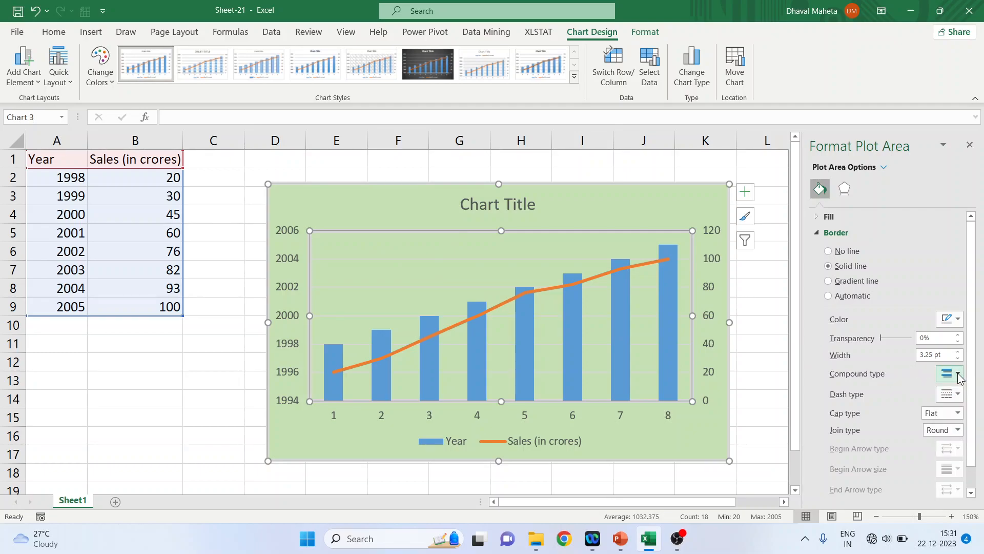
Set the plot area border's cap type to Round, checking the dash type and join type options
click(958, 396)
click(954, 426)
click(957, 413)
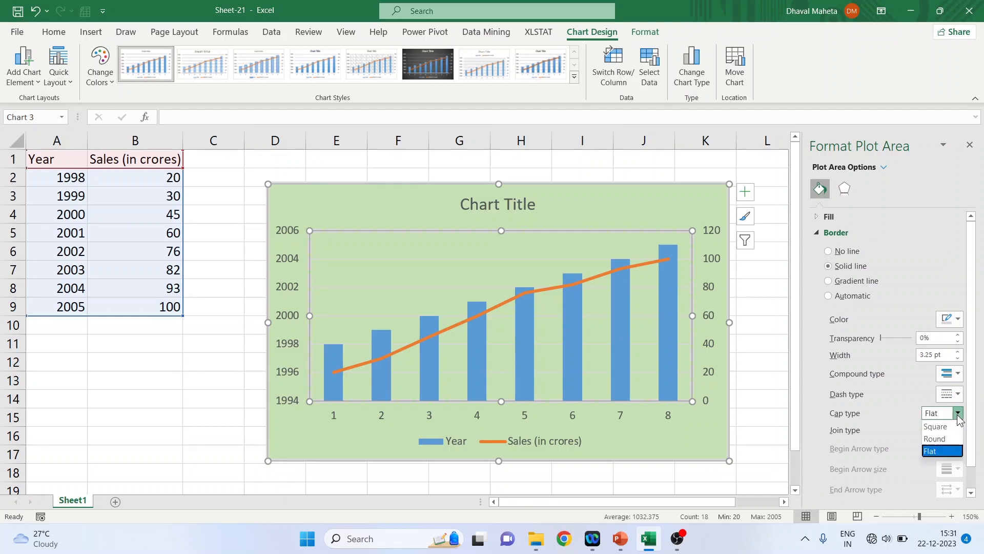
click(954, 439)
click(958, 430)
click(959, 429)
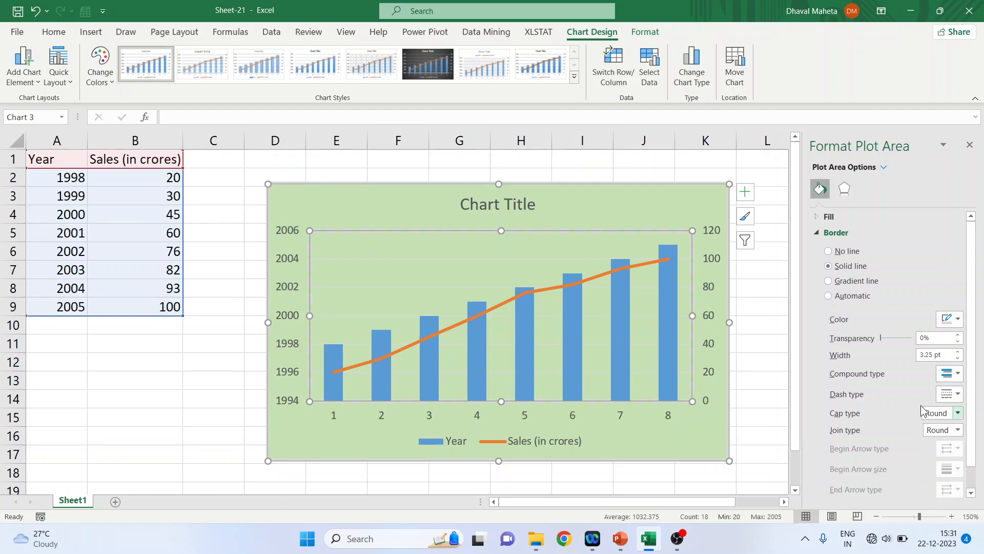
click(815, 236)
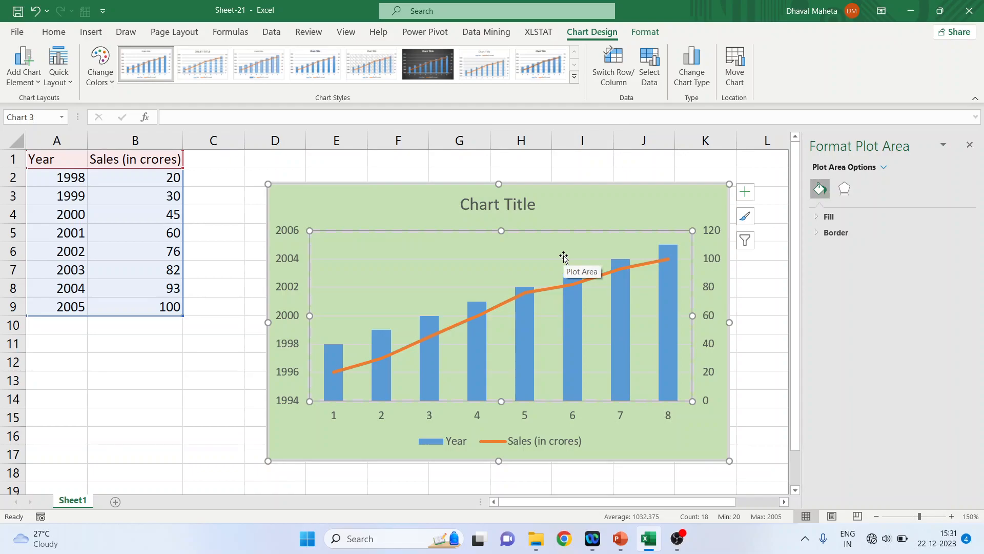
Open the plot area's effects options, then close the pane
click(846, 192)
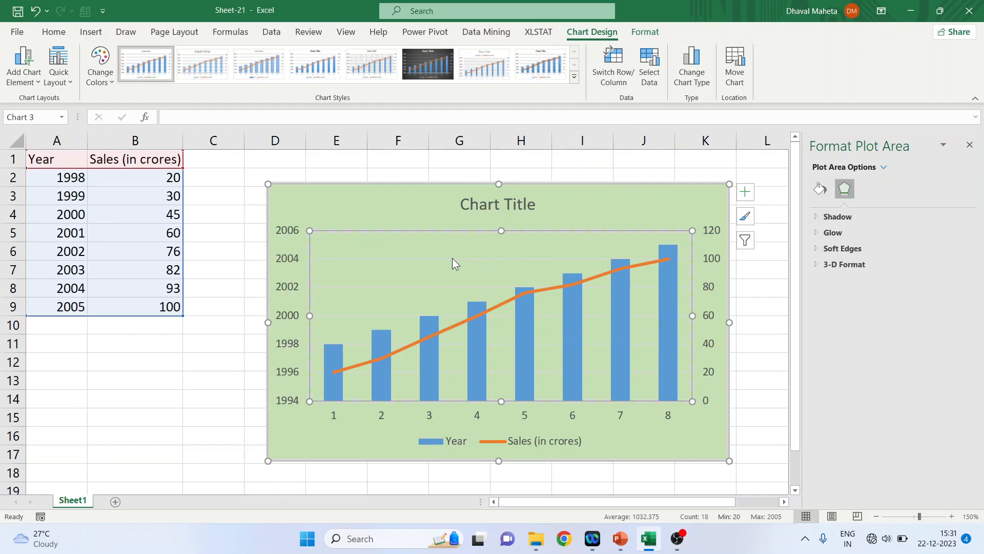
click(970, 146)
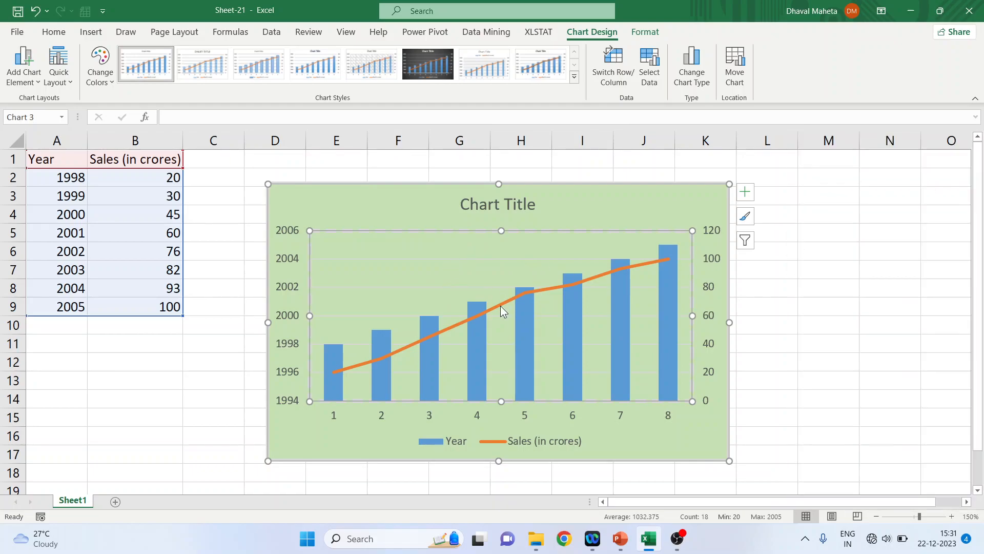
Open the major gridlines format and preview No line, Solid line and Gradient line, returning to Automatic
click(414, 285)
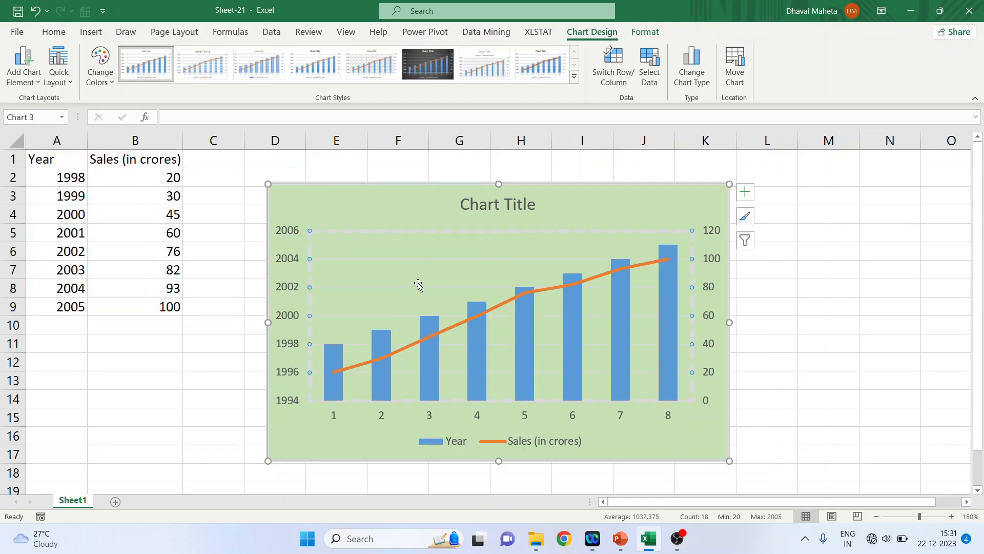
click(463, 262)
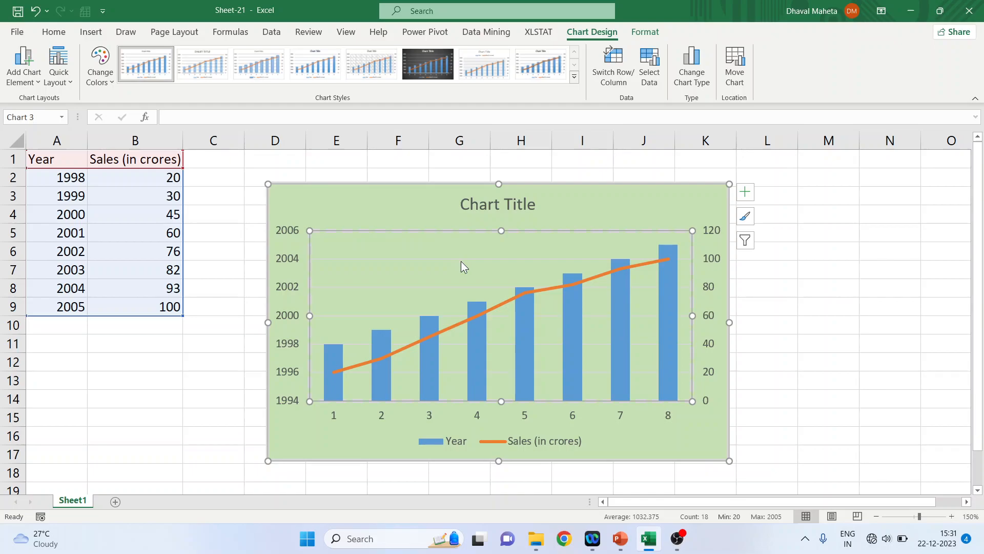
click(461, 258)
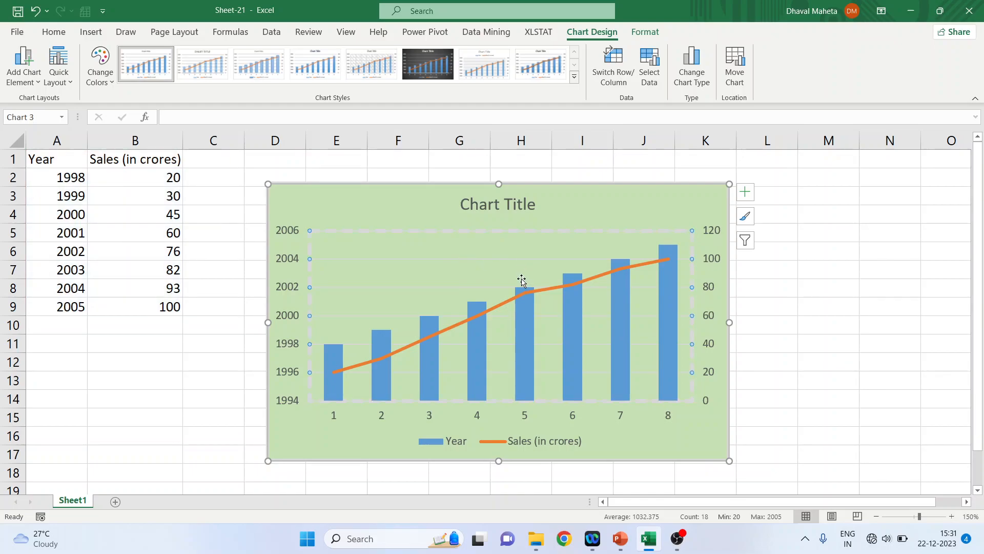
double_click(445, 287)
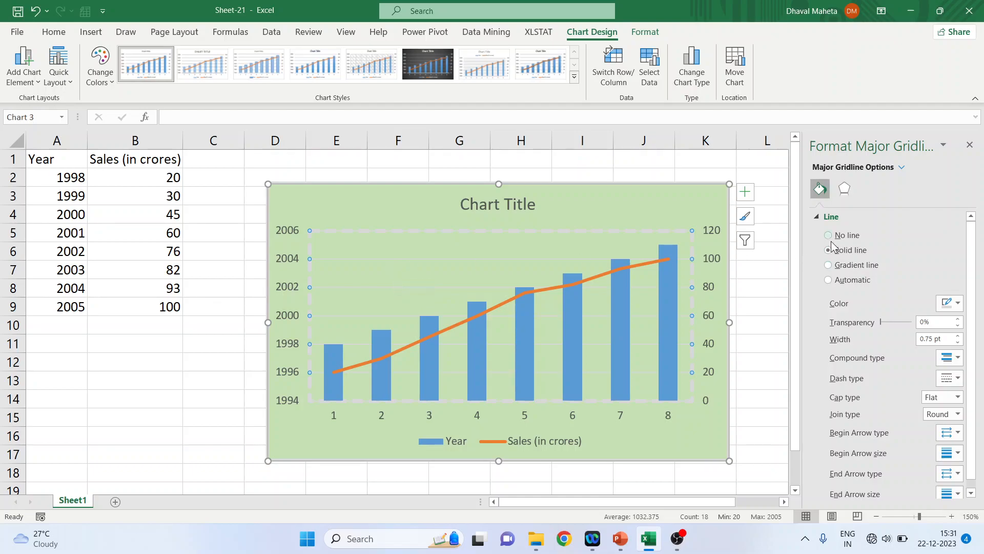
click(828, 237)
click(829, 250)
click(828, 266)
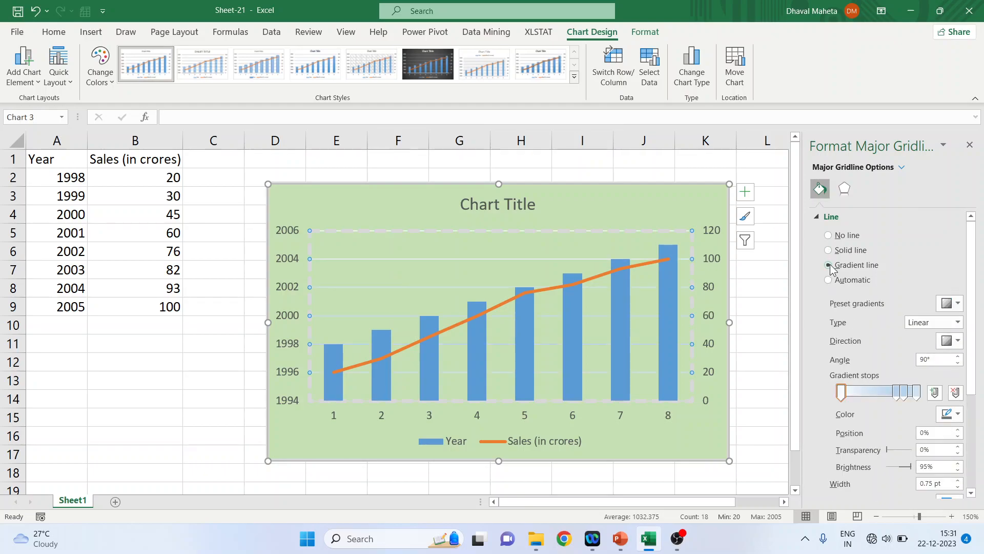
click(829, 280)
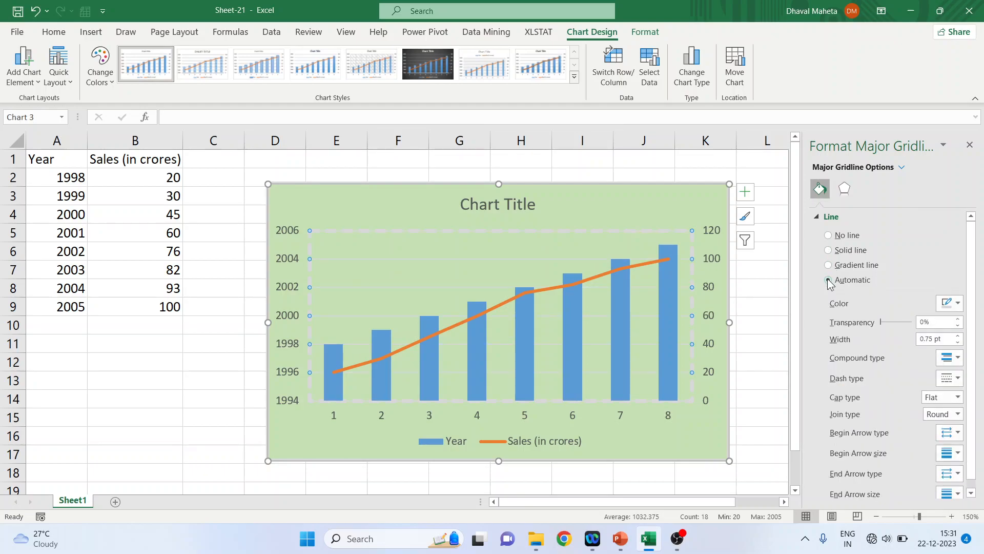
View the gridlines' effects options, then close the pane
click(816, 218)
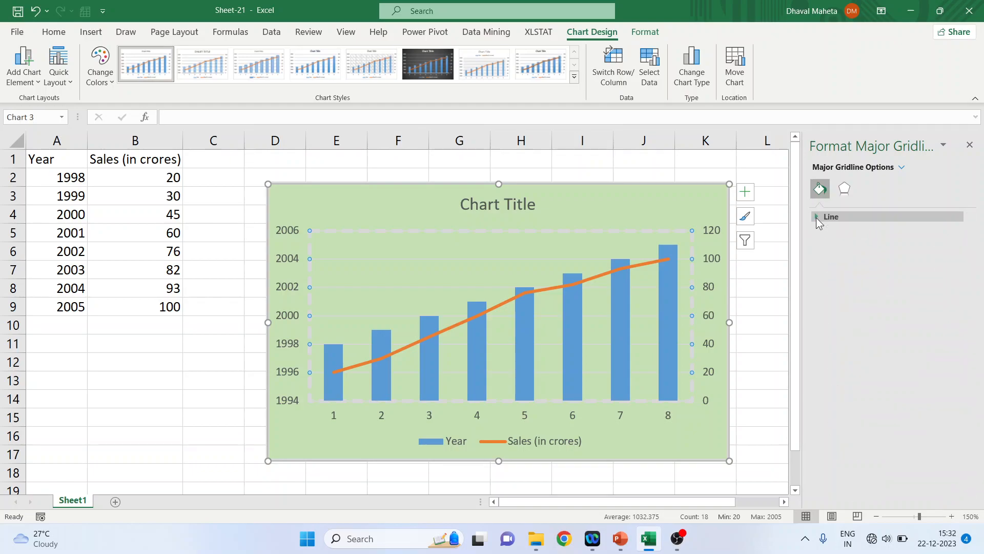
click(844, 189)
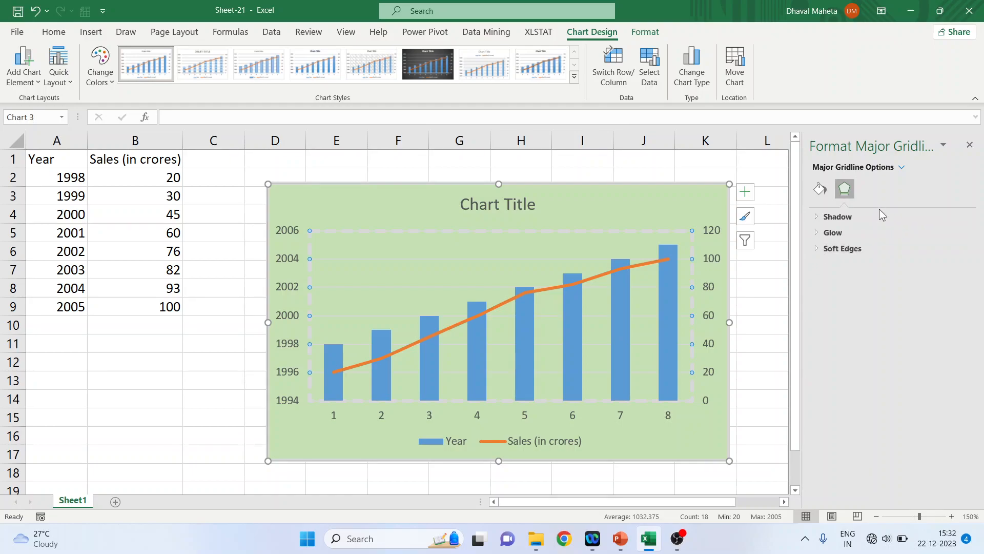
click(970, 145)
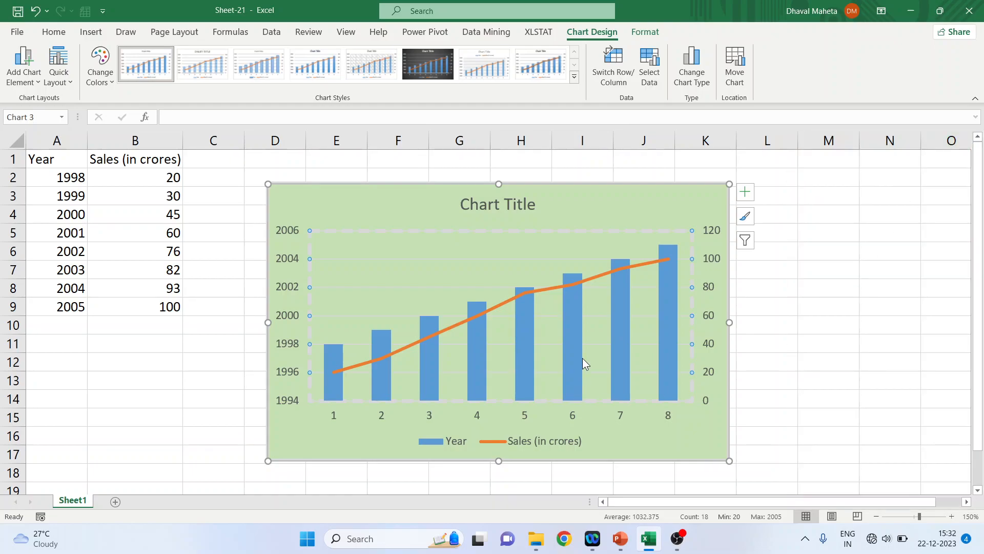
Fill the Year column series with a light gold solid colour
double_click(574, 336)
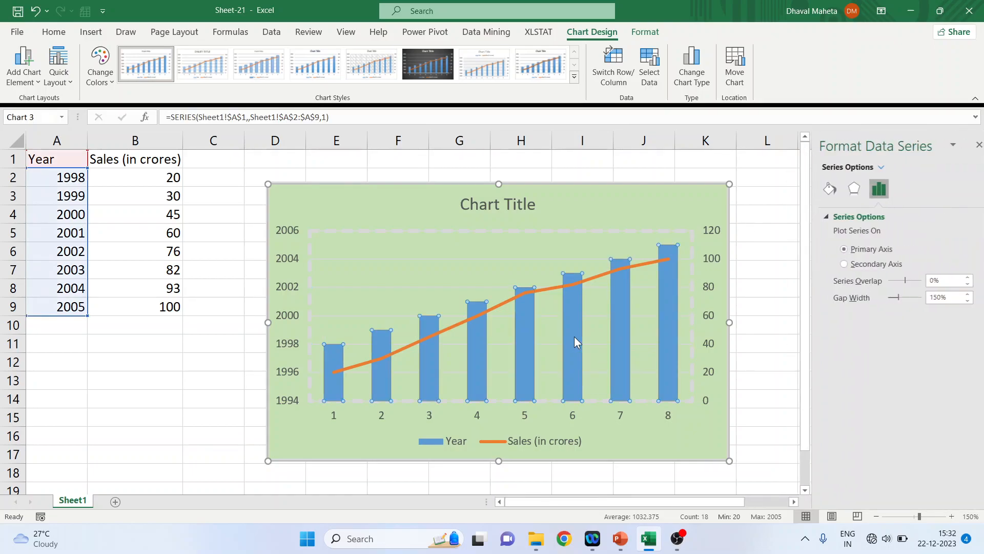
click(819, 188)
click(817, 216)
click(958, 350)
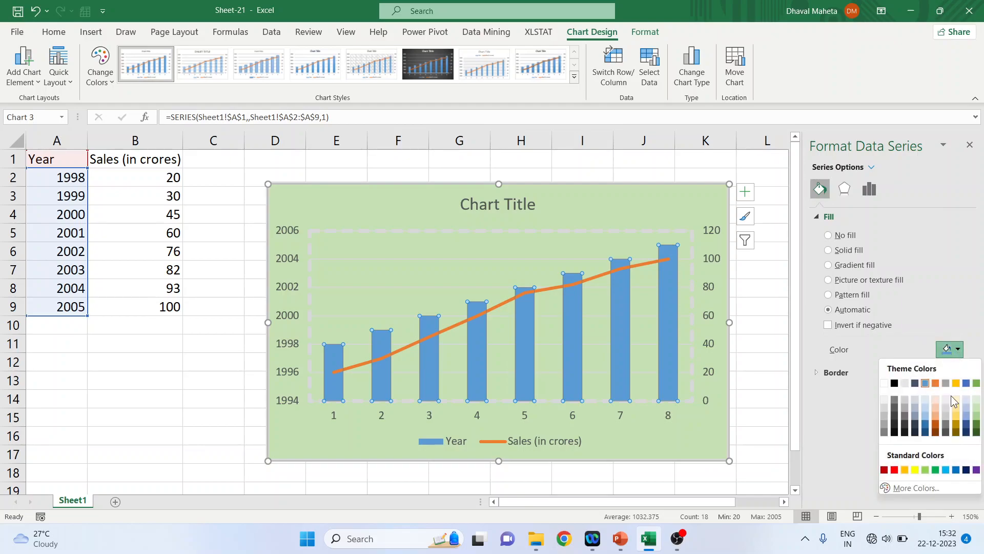
click(956, 406)
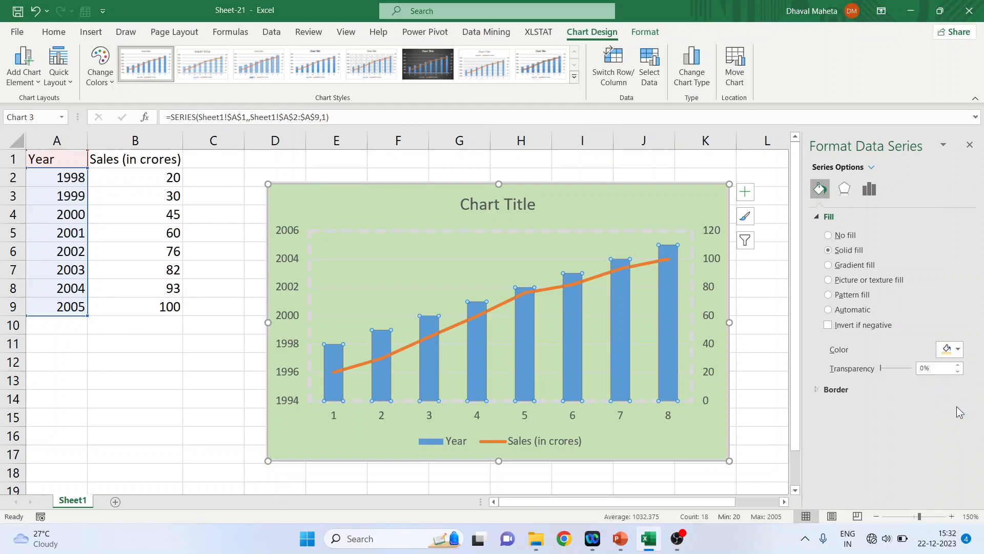
Try a dark navy and then a dark gold solid fill for the Year columns
click(957, 350)
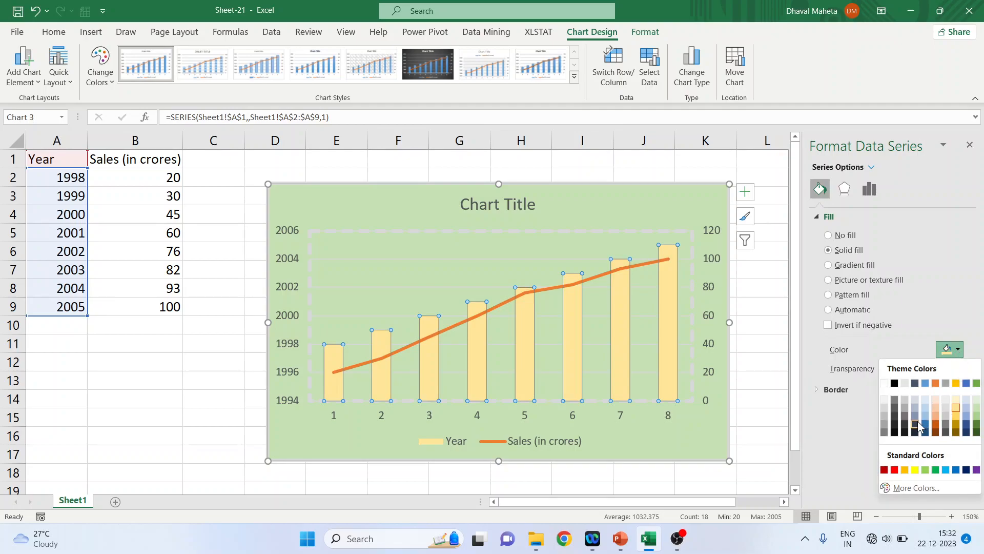
click(915, 424)
click(956, 350)
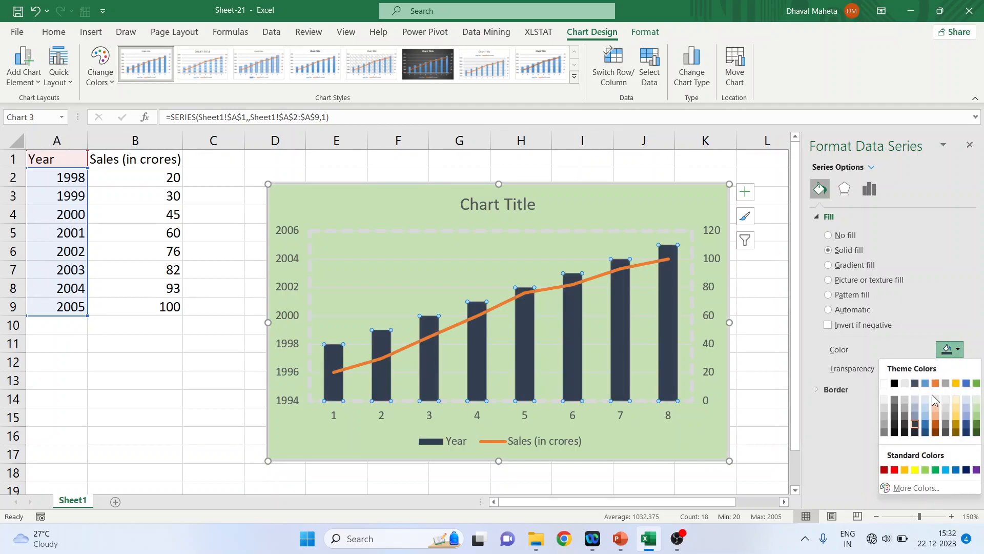
click(953, 423)
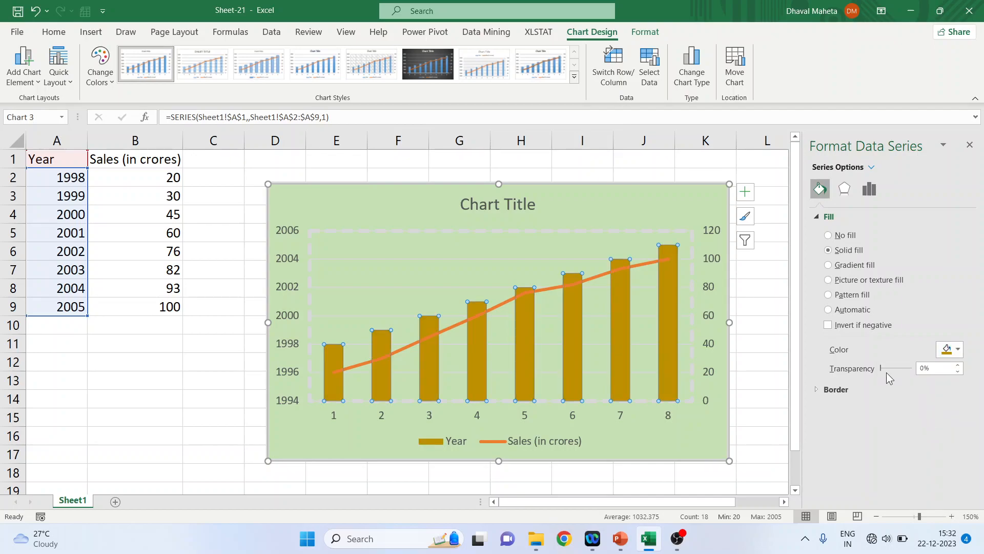
Preview gradient, picture or texture and pattern fills on the Year columns, ending with Automatic fill
click(829, 265)
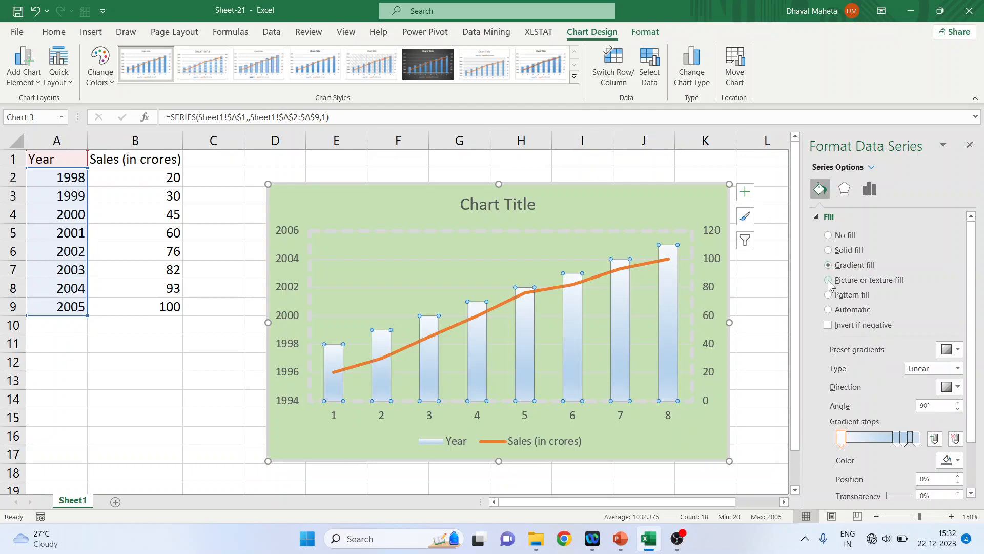
click(828, 280)
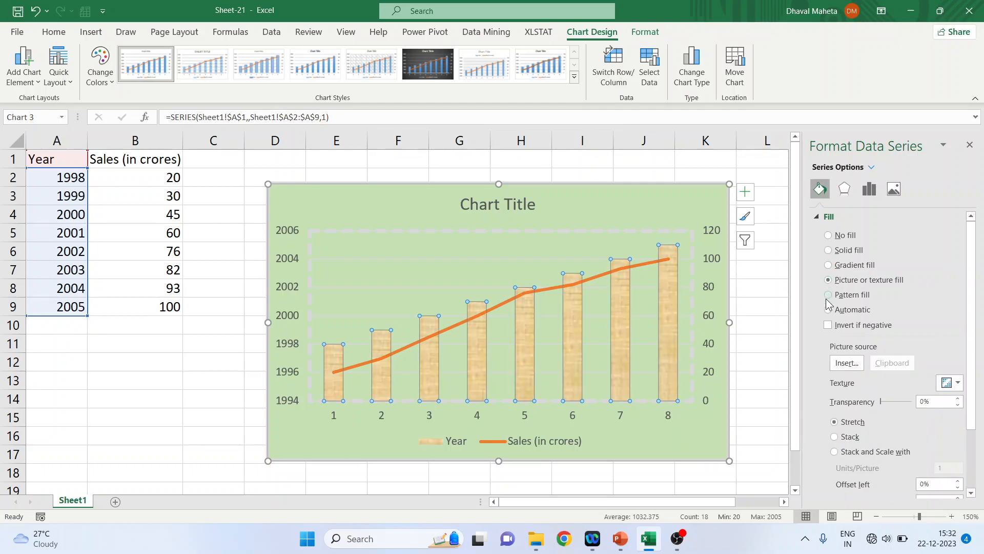
click(828, 295)
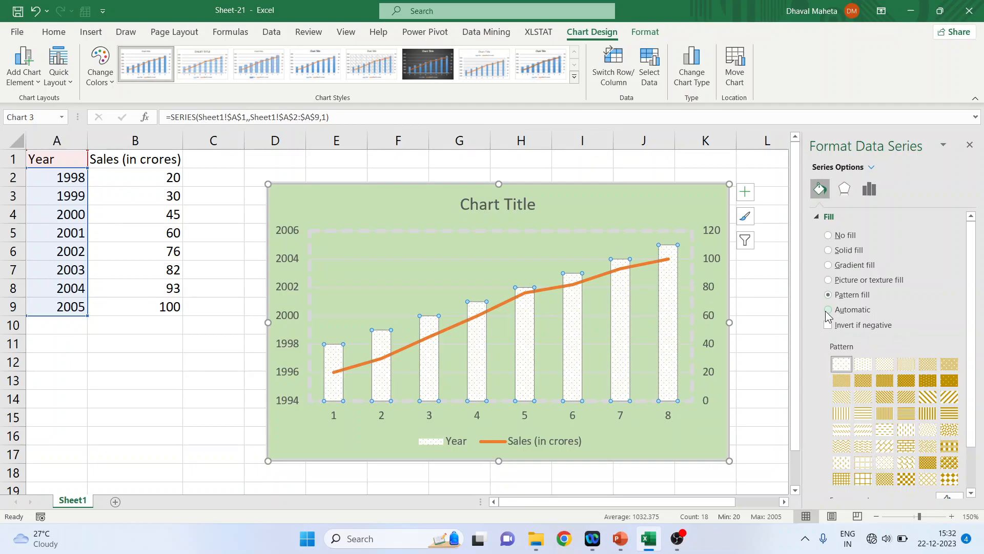
click(827, 311)
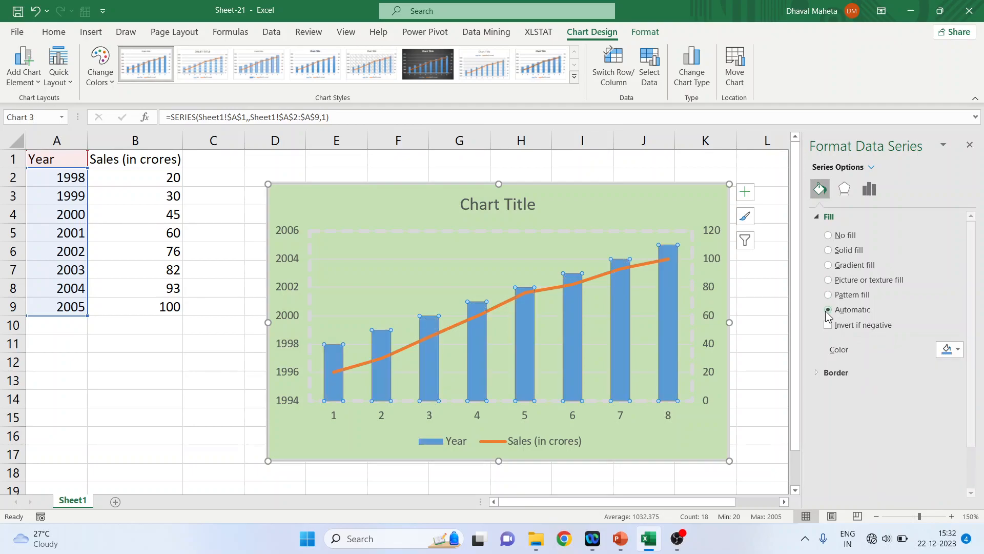
Give the Year columns a solid black border 1.75 pt wide
click(817, 217)
click(815, 231)
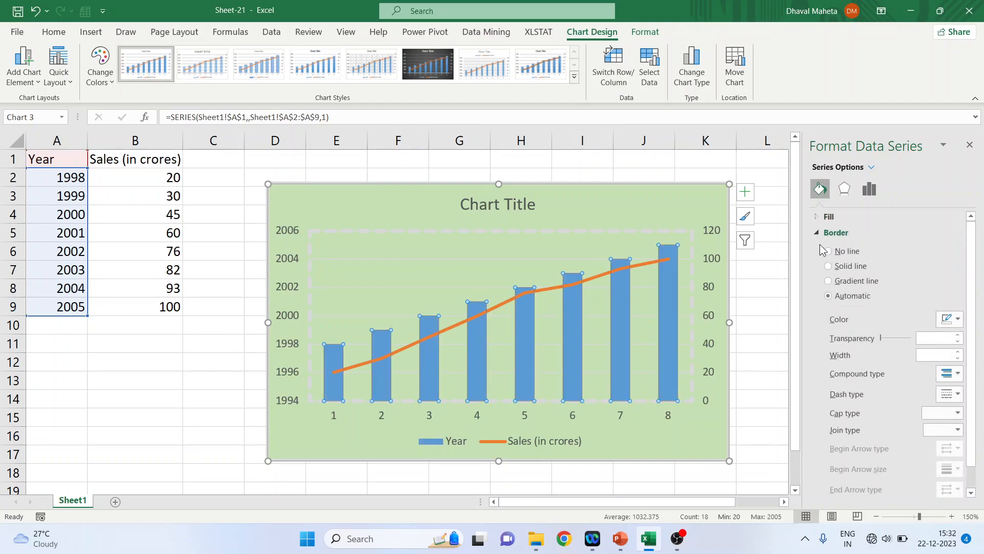
click(828, 266)
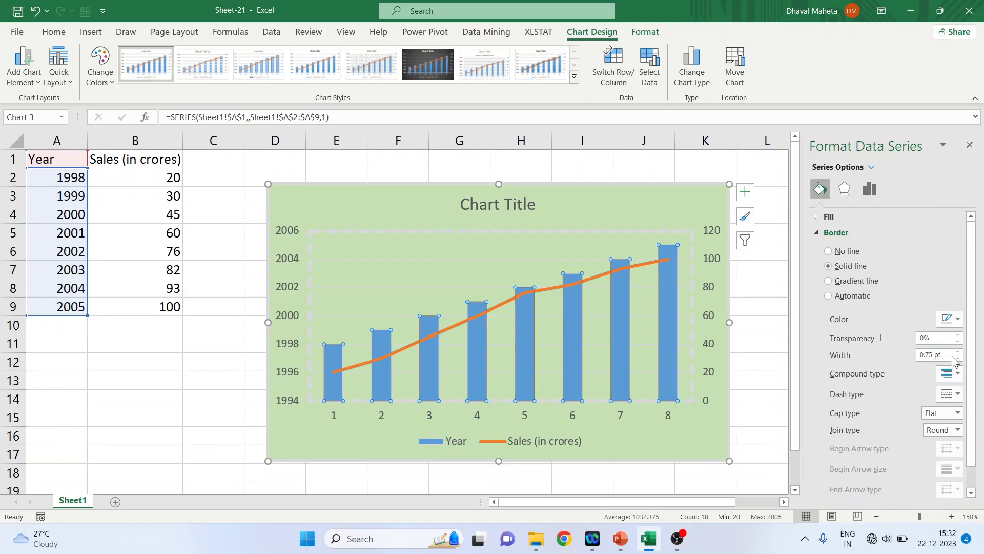
click(959, 322)
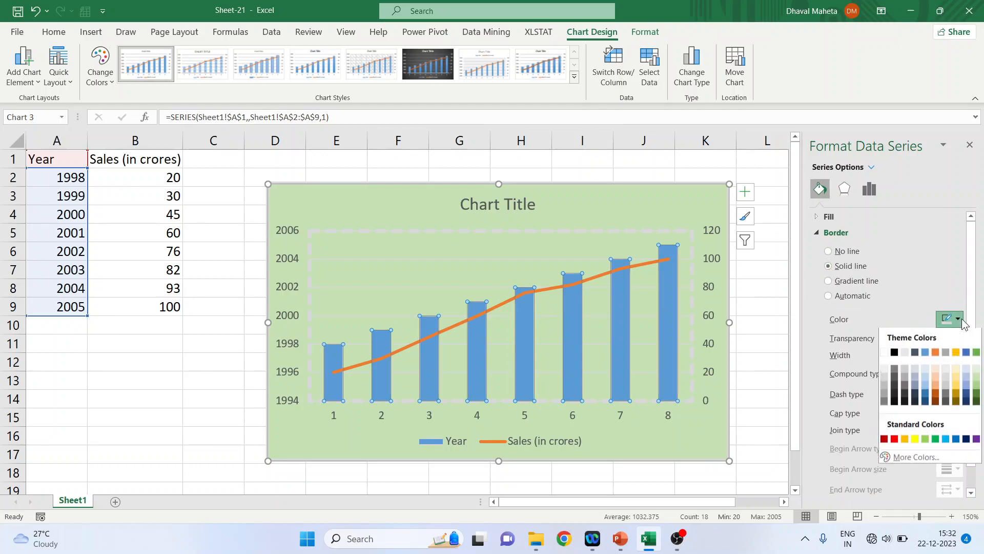
click(899, 353)
click(958, 351)
click(957, 351)
click(957, 351)
click(958, 352)
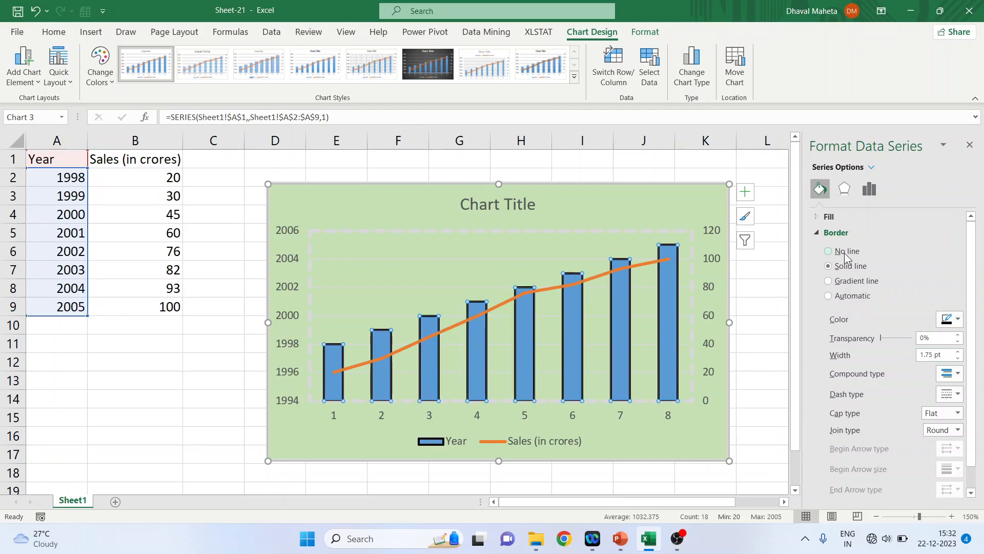
Apply an orange glow to the Year columns with size 7 pt and transparency 15%
click(819, 235)
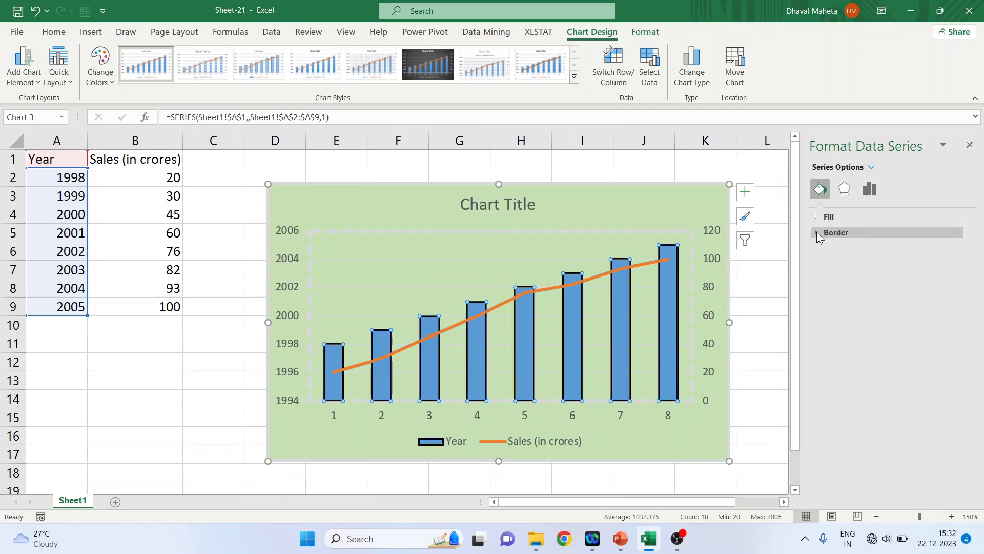
click(843, 190)
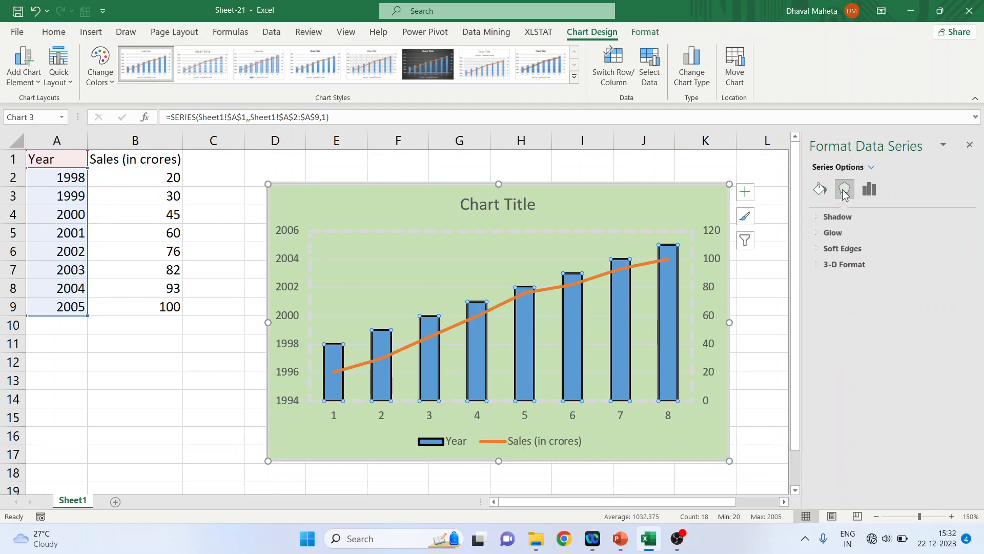
click(817, 218)
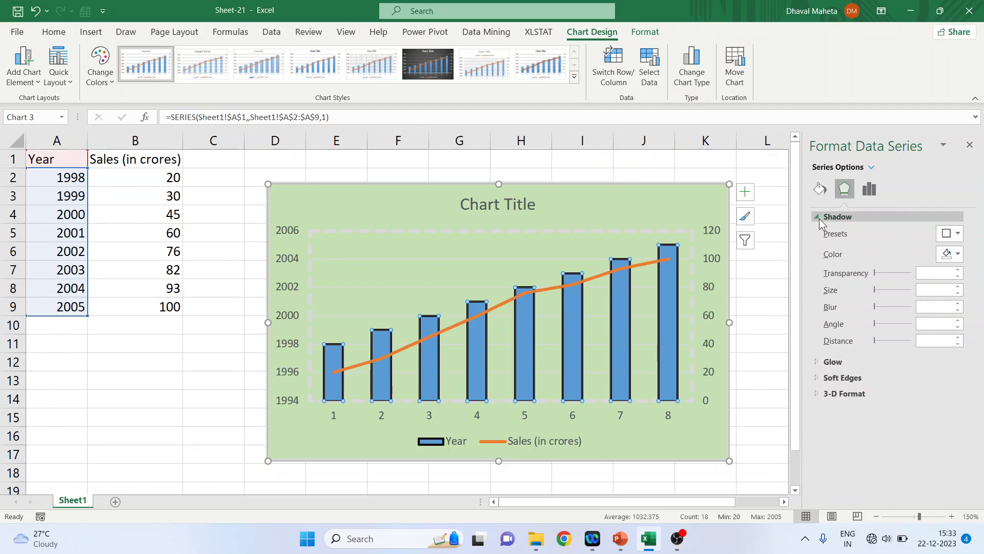
click(818, 216)
click(816, 232)
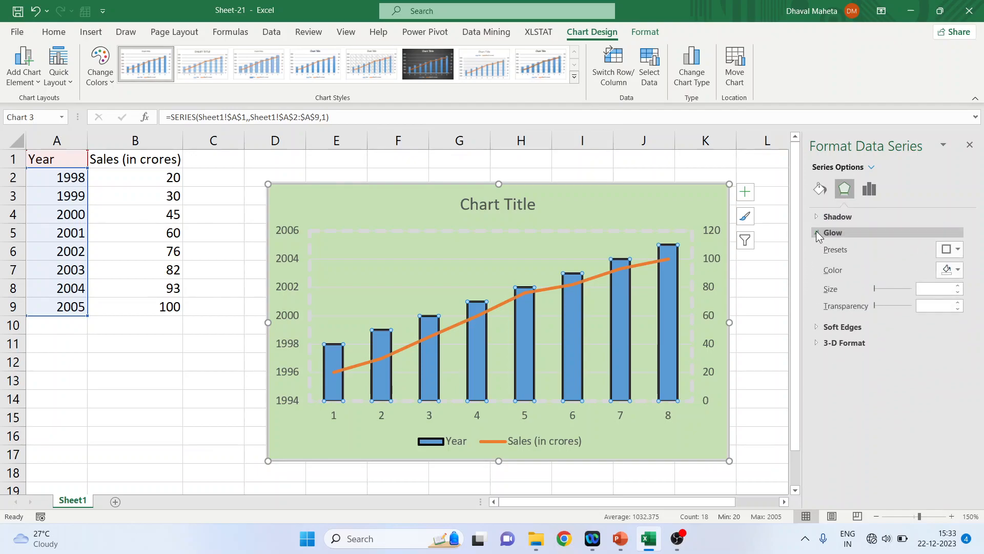
click(952, 249)
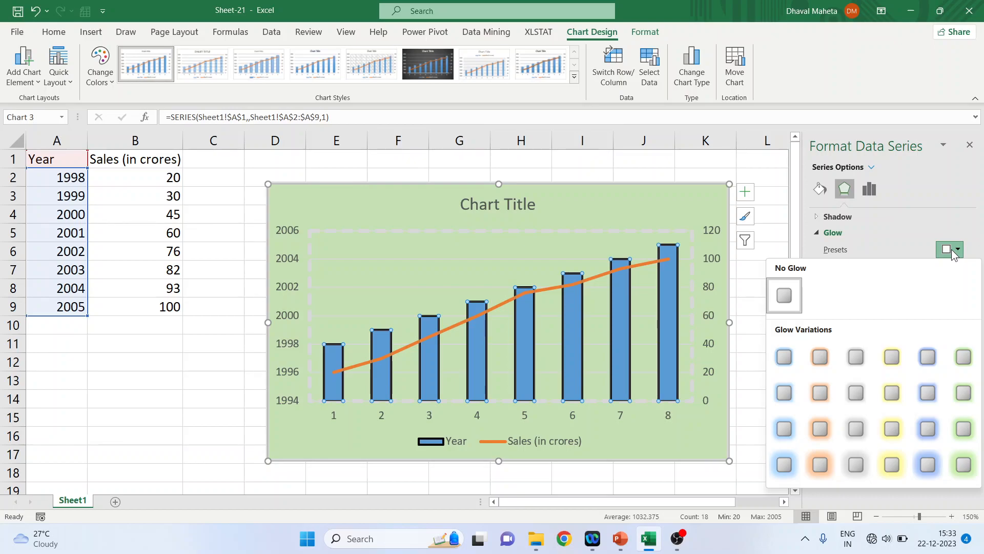
click(826, 351)
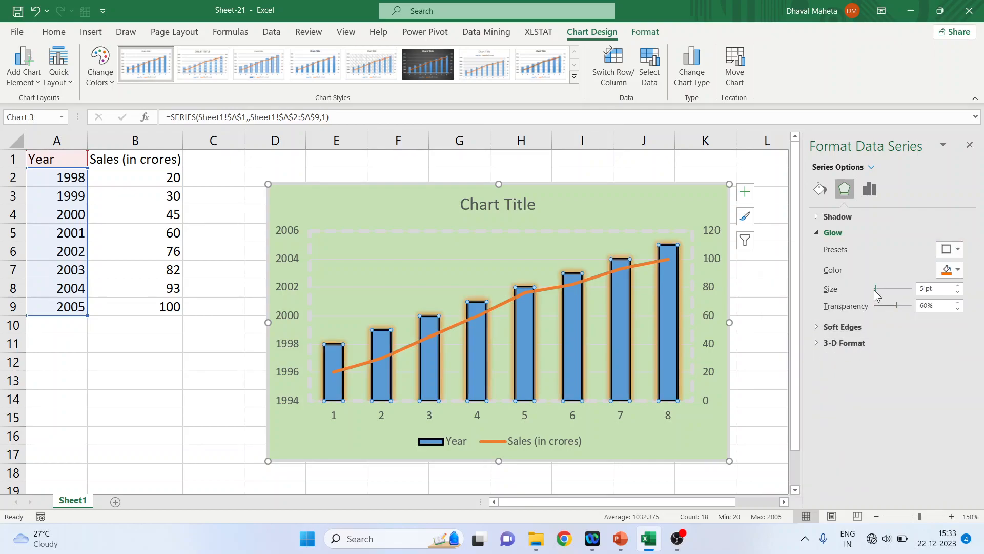
drag(876, 289, 876, 288)
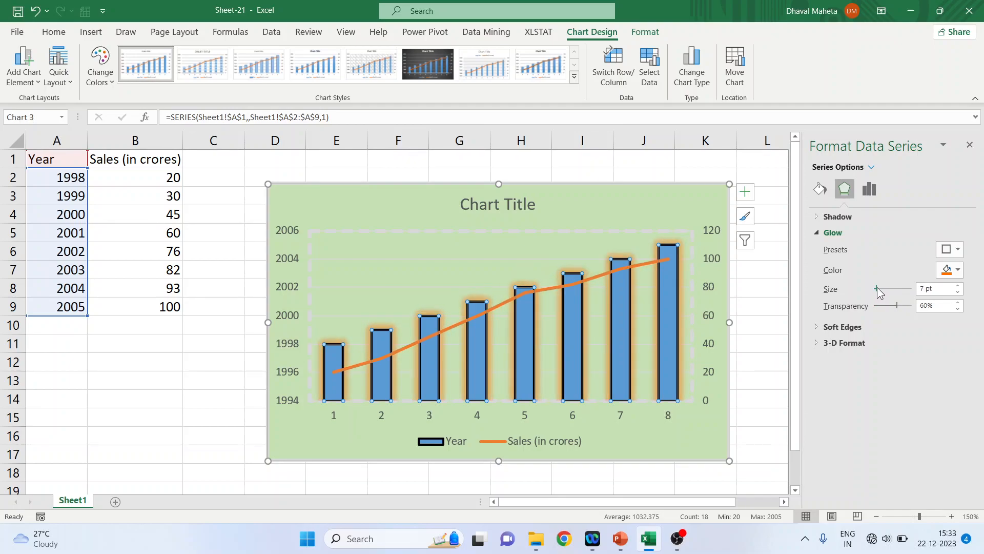
drag(893, 307, 880, 307)
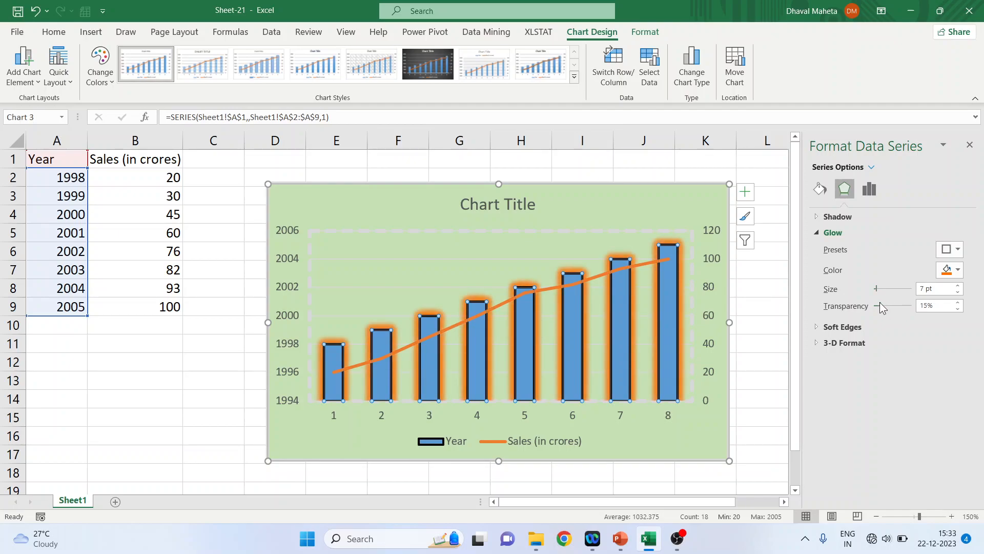
Try soft edges on the Year columns at 2.5 pt and 7 pt, then reset the size to 0 pt
click(816, 326)
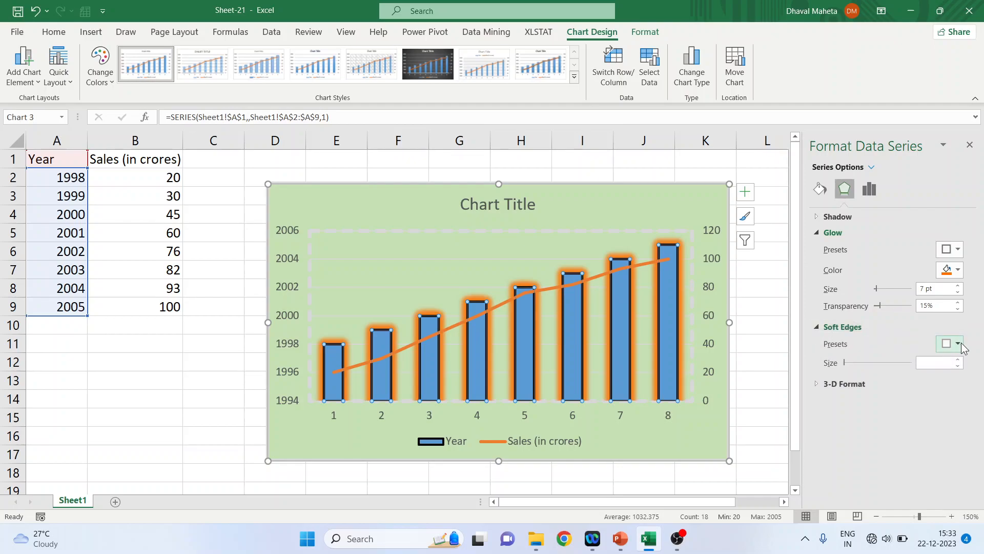
click(957, 343)
click(939, 439)
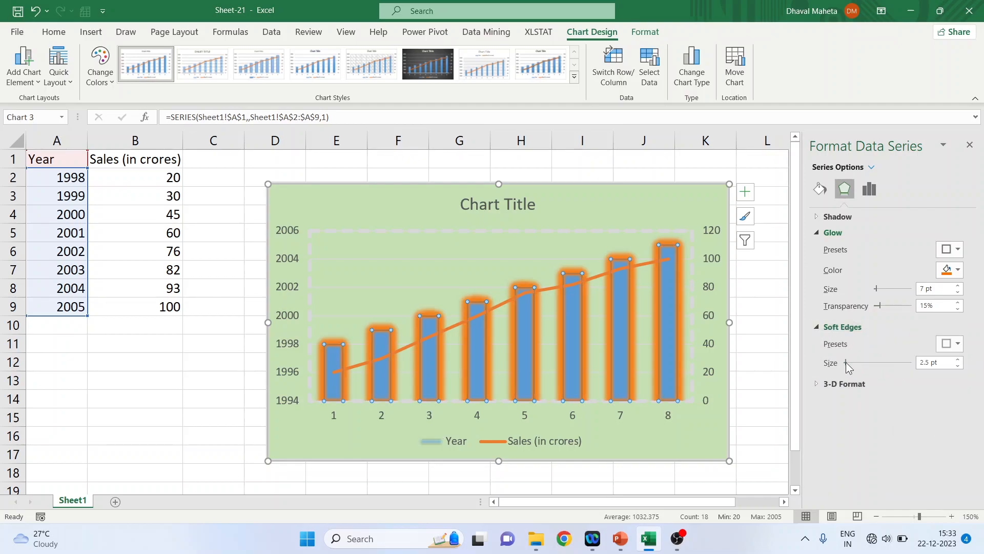
drag(850, 361, 850, 360)
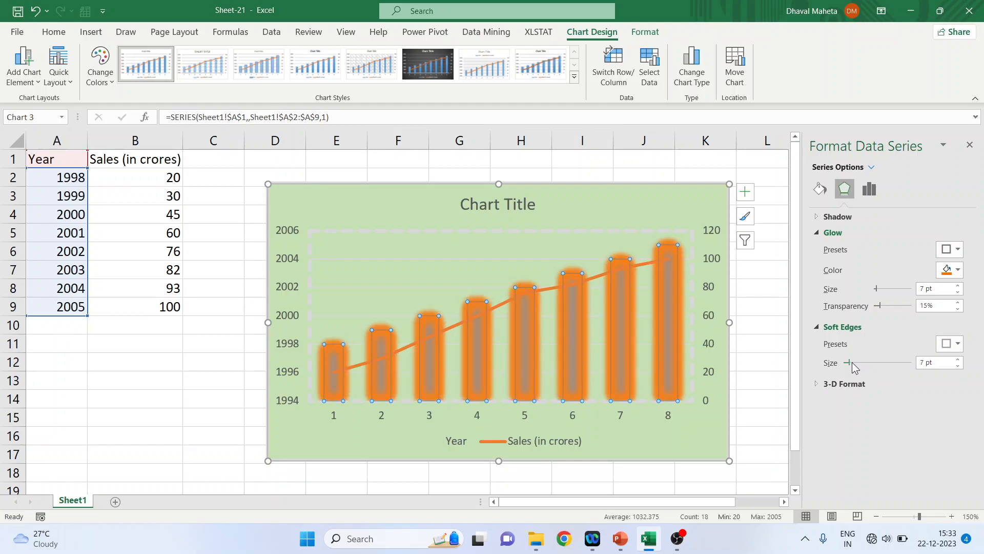
drag(851, 361, 844, 361)
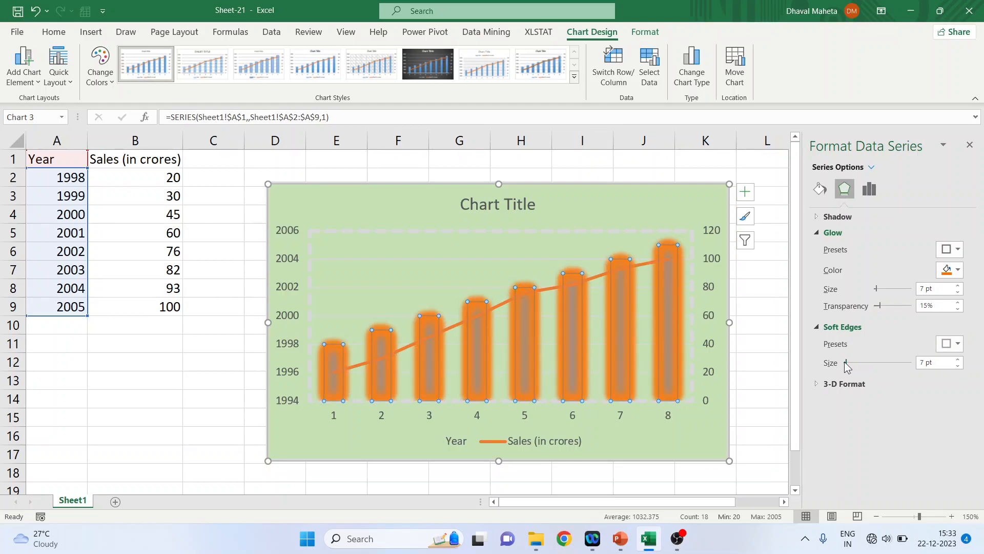
Apply a top bevel to the Year columns with 6 pt width and 6 pt height
click(813, 382)
click(860, 426)
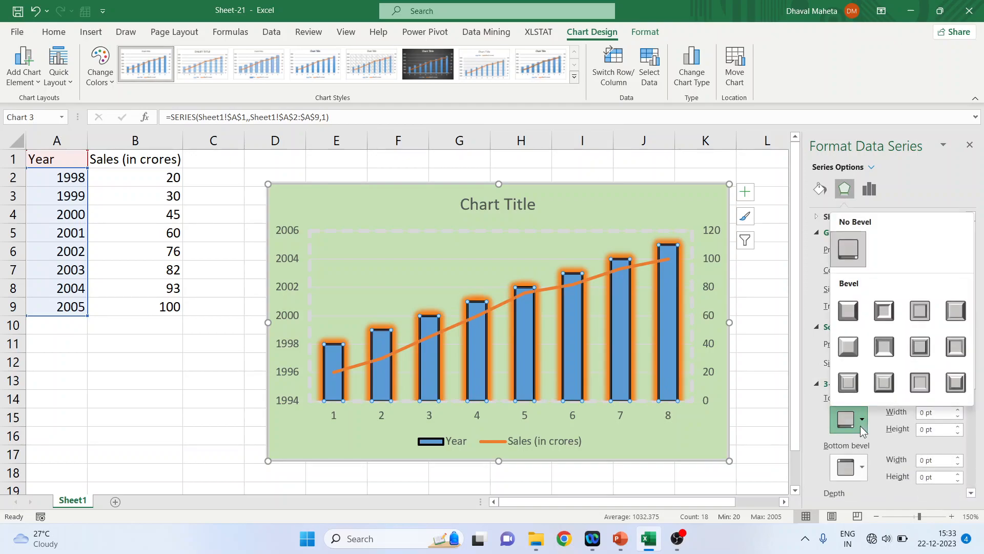
click(880, 388)
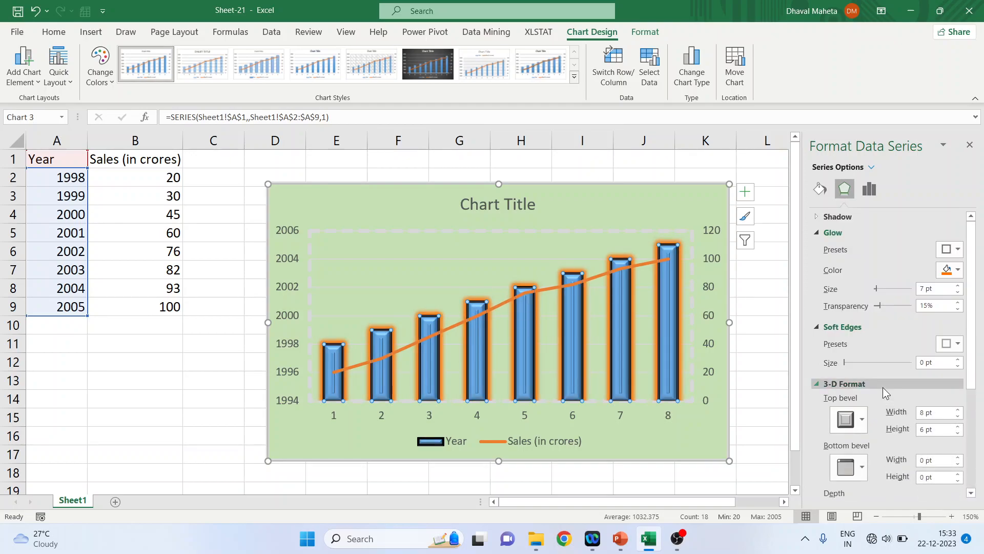
click(855, 423)
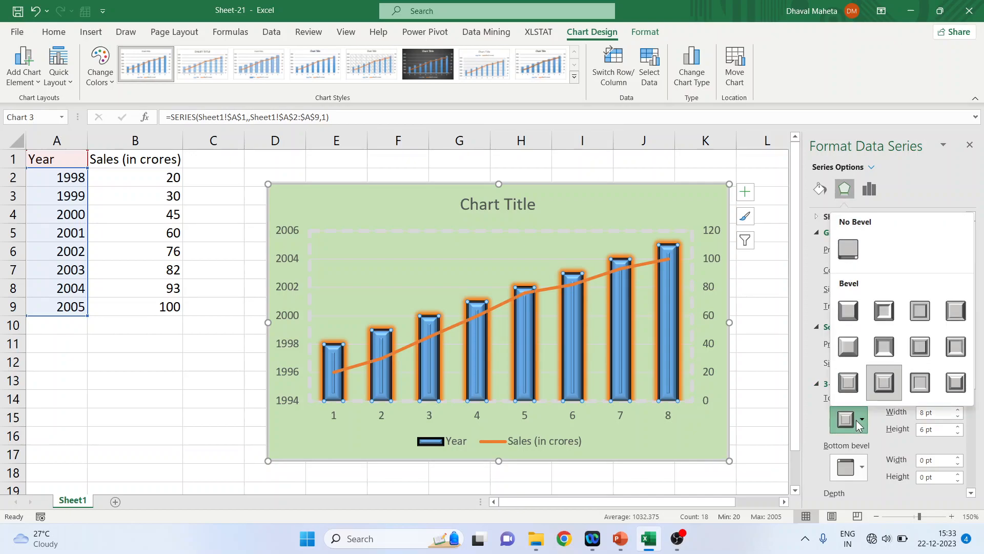
click(850, 352)
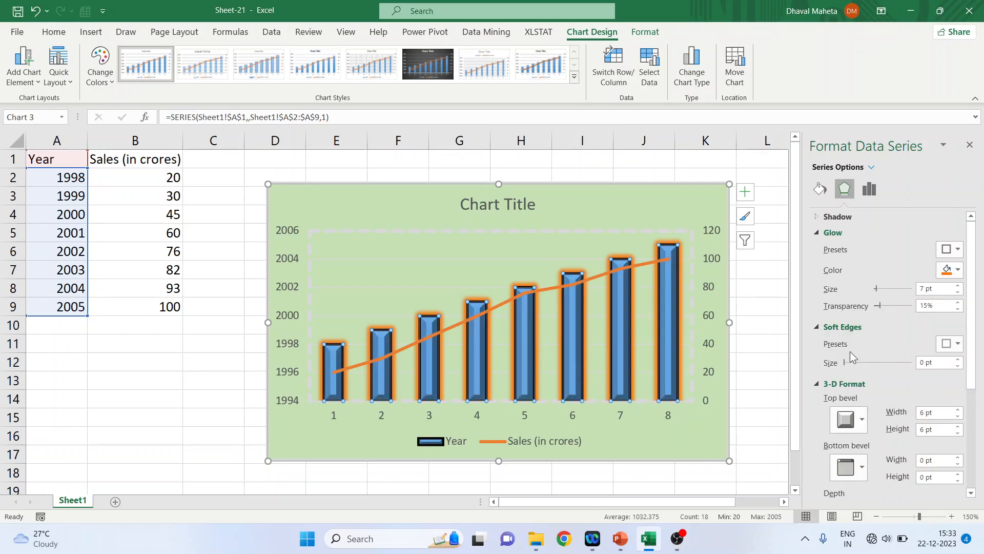
Set the Year series gap width to 87%, keeping the series overlap at 0%
click(816, 383)
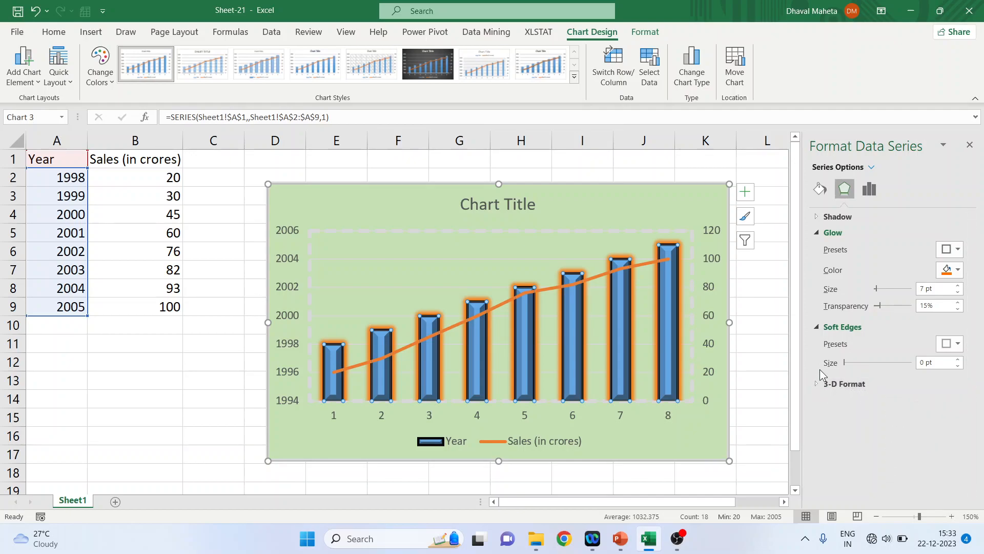
click(817, 328)
click(816, 233)
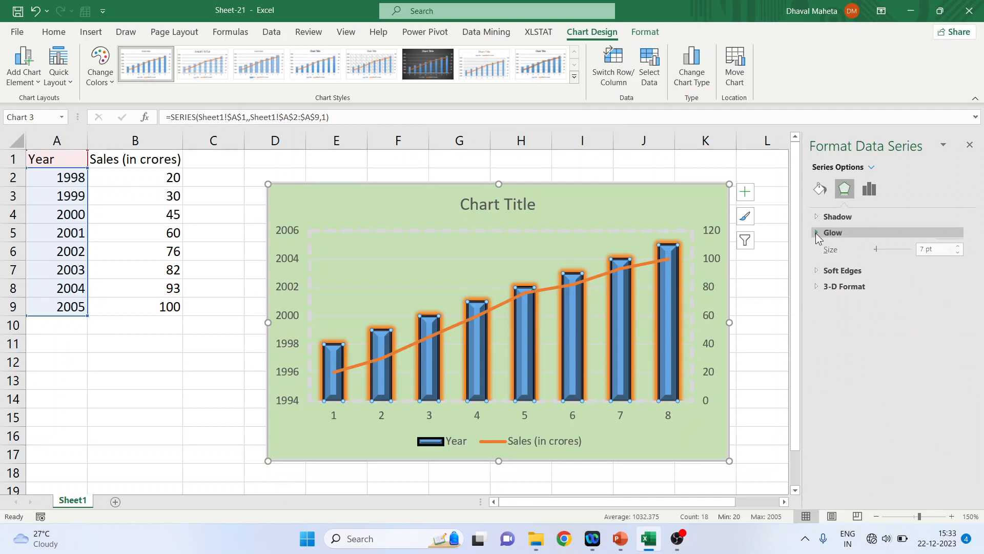
click(870, 189)
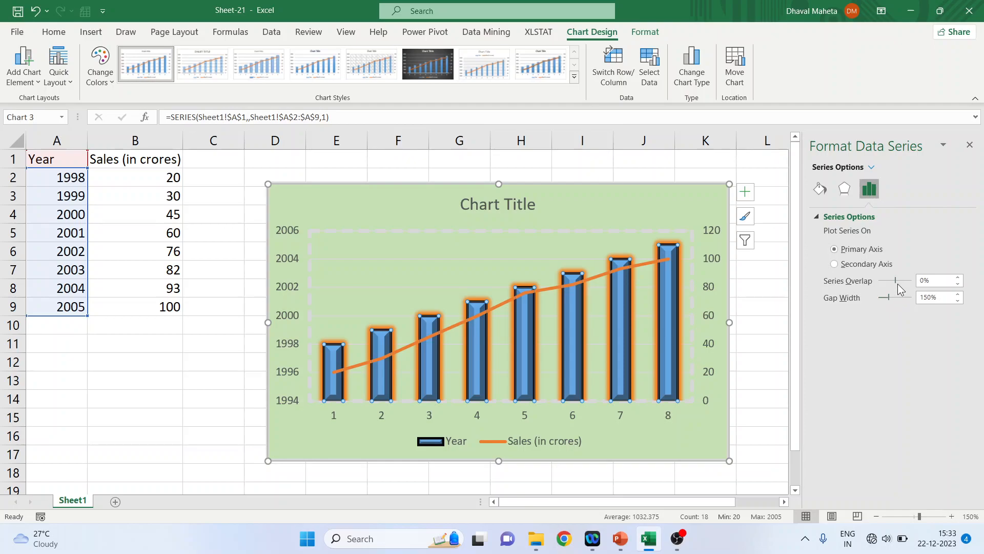
drag(895, 282, 894, 278)
click(957, 284)
click(958, 284)
click(958, 284)
click(958, 279)
click(959, 279)
click(958, 280)
click(959, 280)
click(958, 280)
click(958, 279)
click(958, 279)
drag(890, 298, 884, 297)
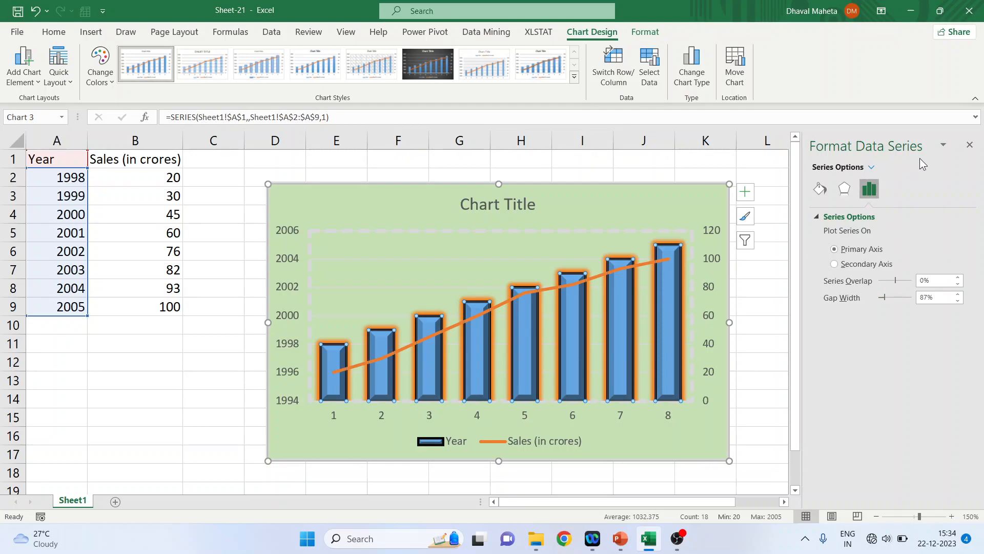
Open the legend's formatting and try each legend position, finishing with Top Right
click(969, 145)
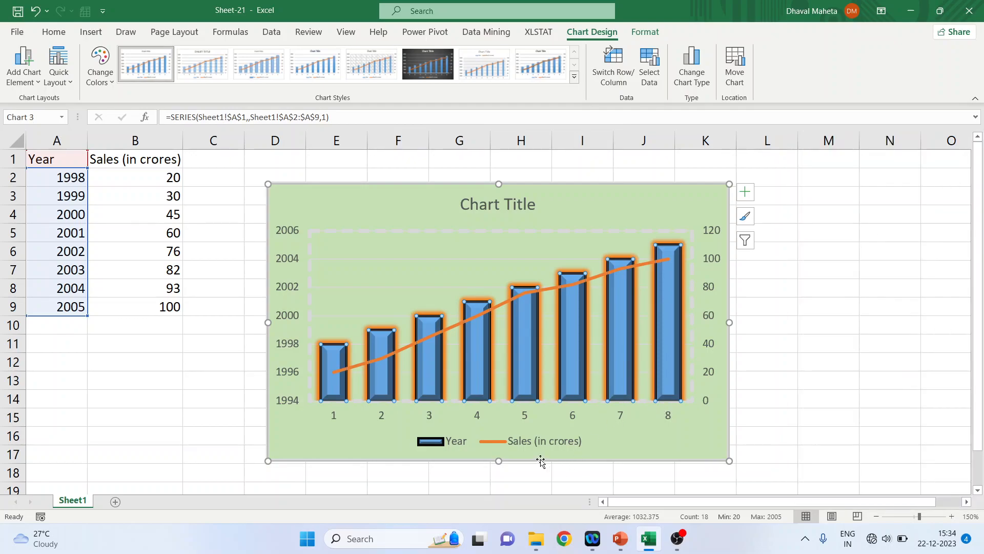
double_click(443, 441)
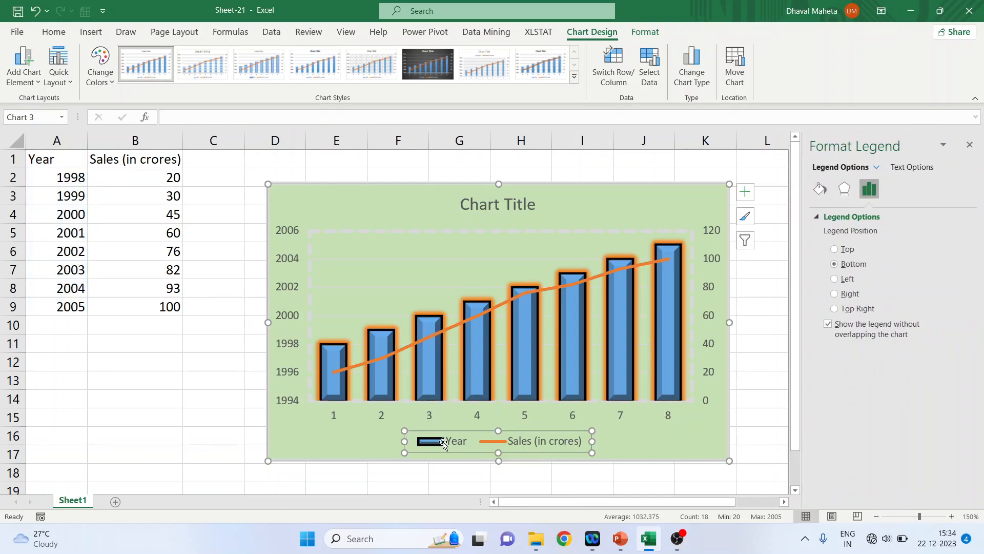
click(834, 249)
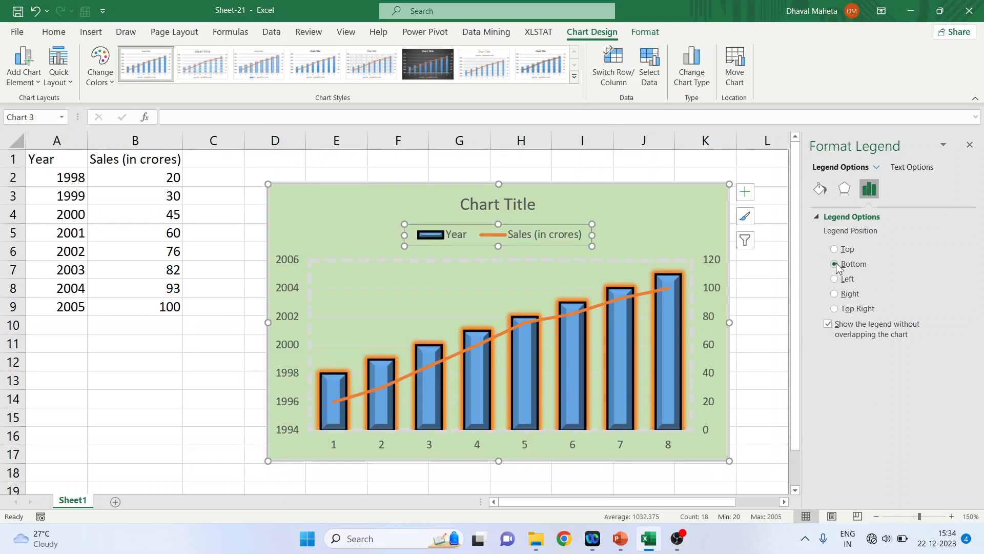
click(834, 263)
click(835, 279)
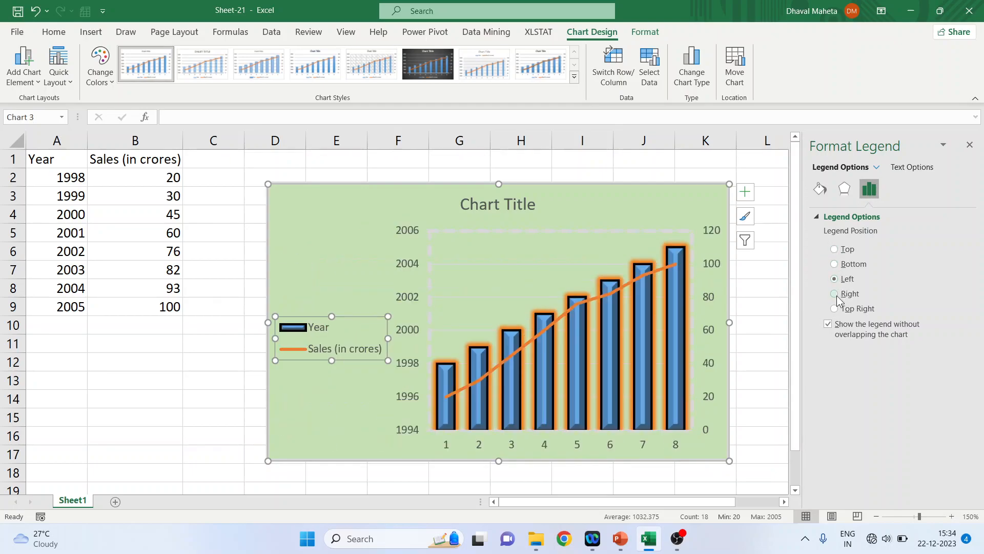
click(835, 294)
click(834, 309)
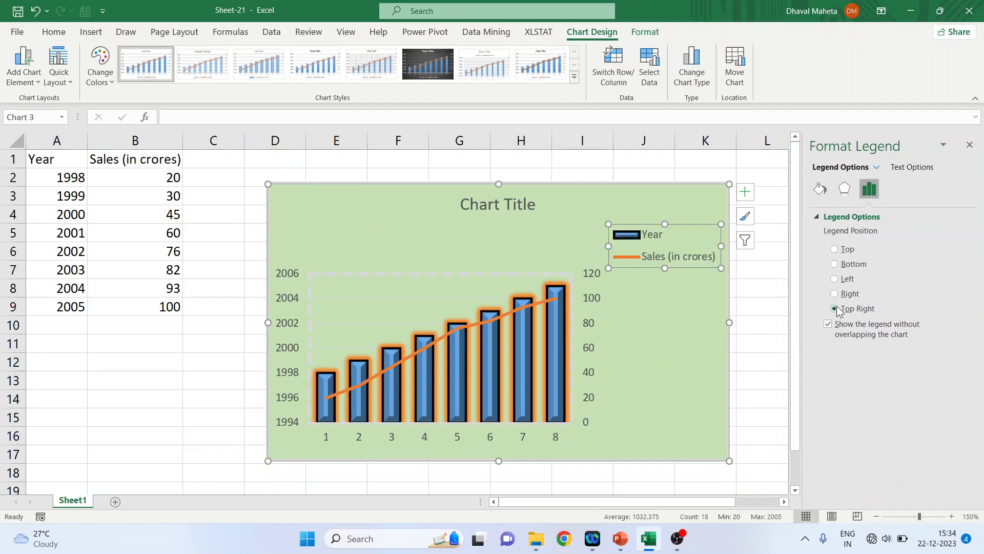
Try solid, gradient, picture or texture and pattern fills on the legend, returning it to Automatic fill
click(821, 190)
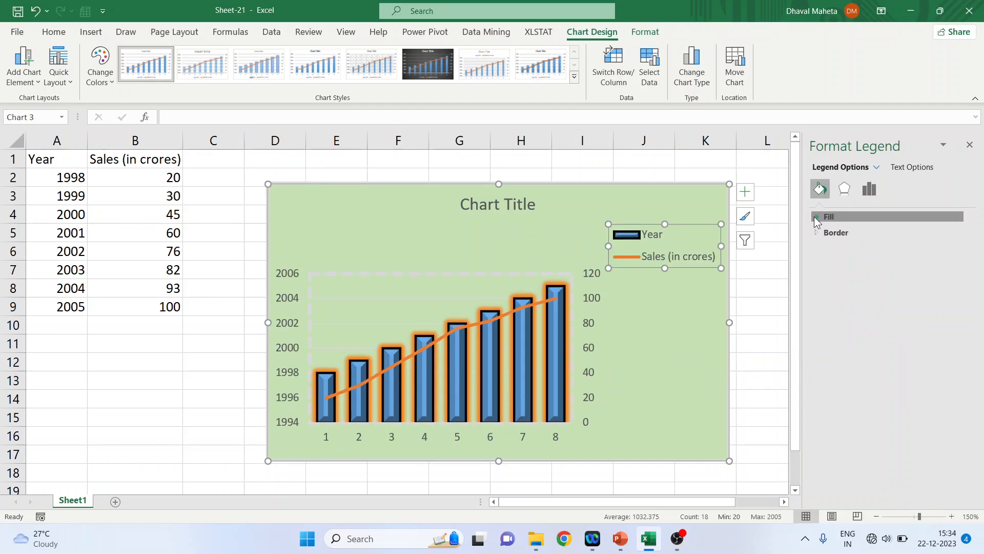
click(815, 217)
click(828, 249)
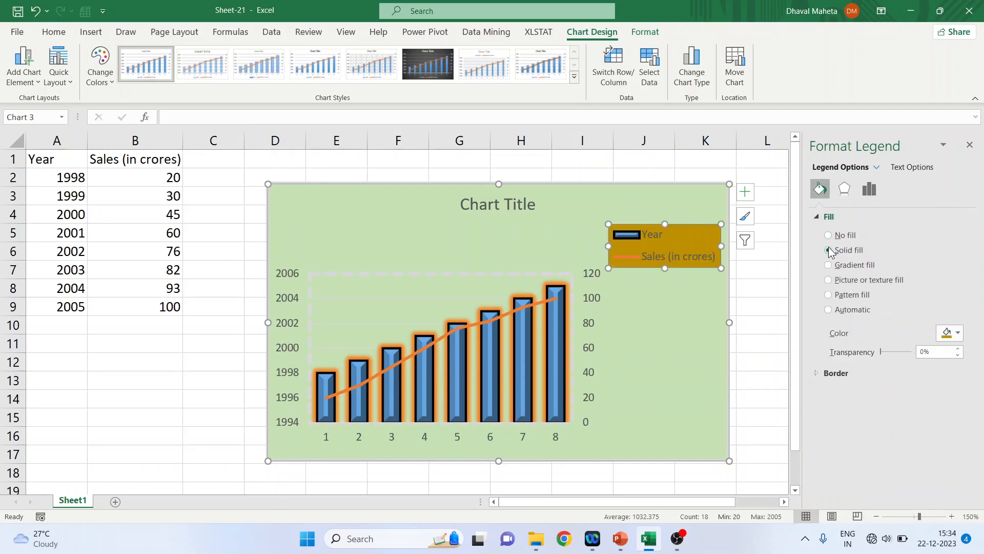
click(829, 265)
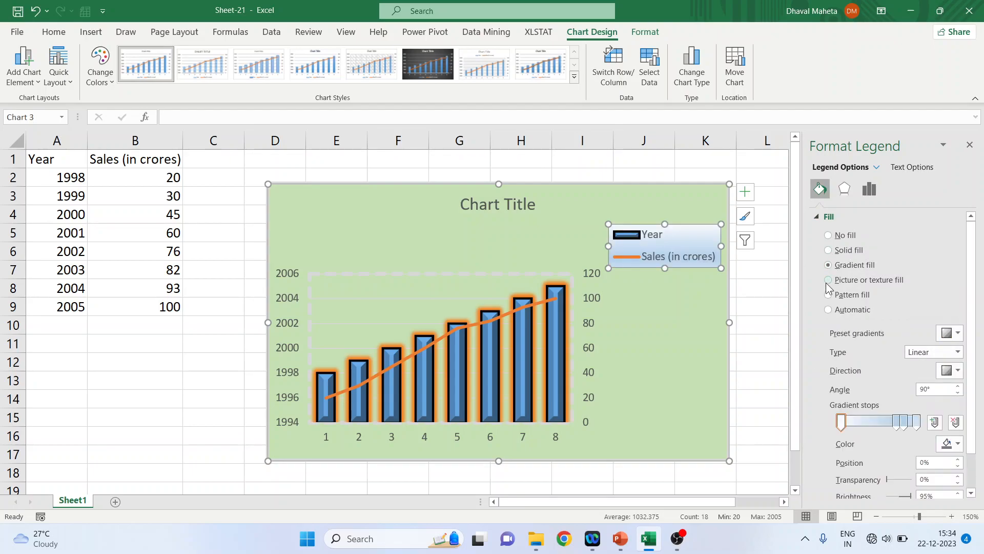
click(828, 280)
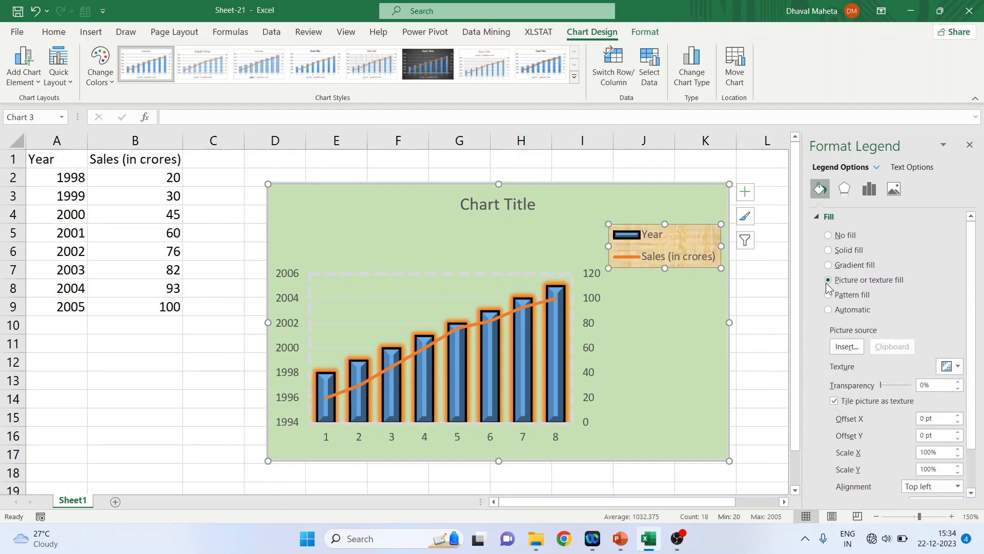
click(828, 310)
click(816, 216)
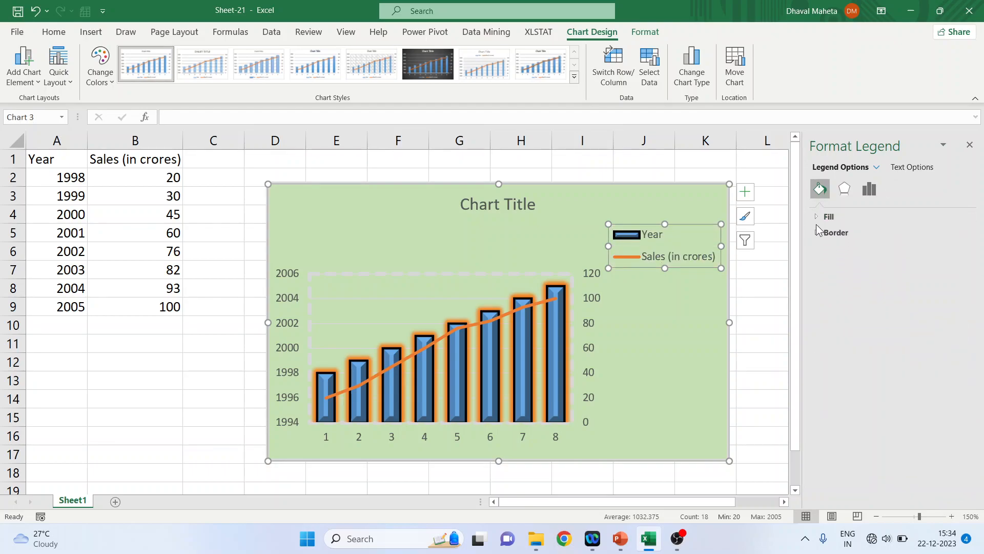
Examine the legend's border, effects, legend options and text fill settings, then close the formatting pane
click(817, 232)
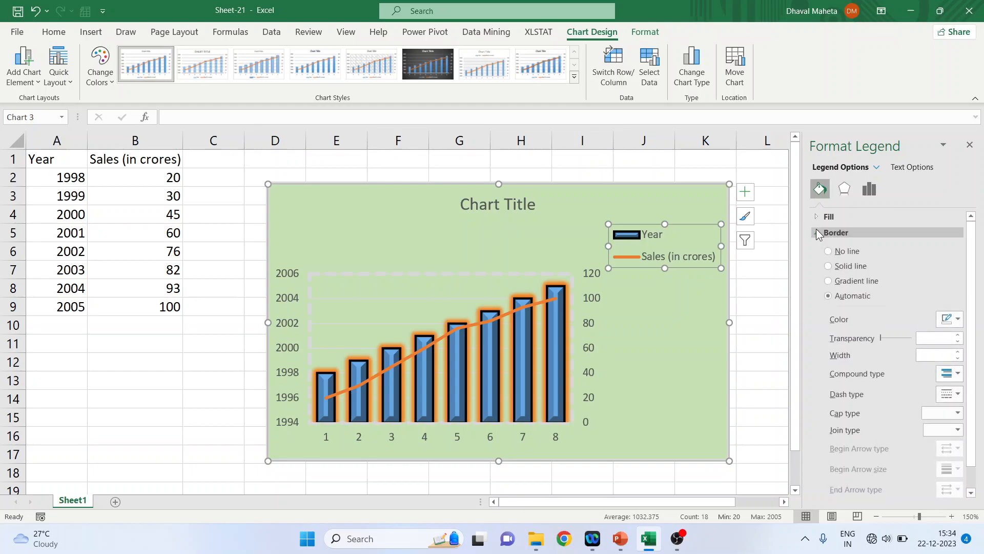
click(817, 232)
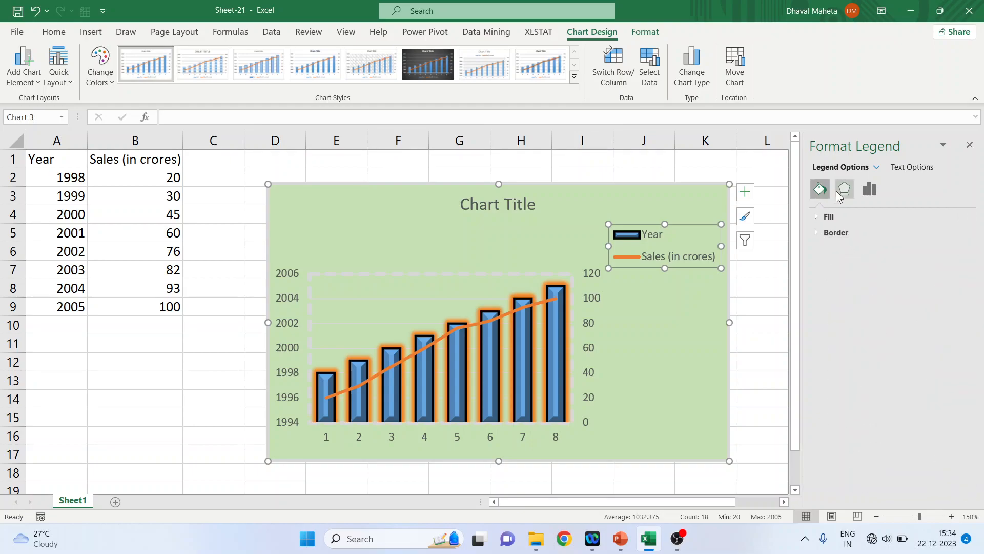
click(839, 195)
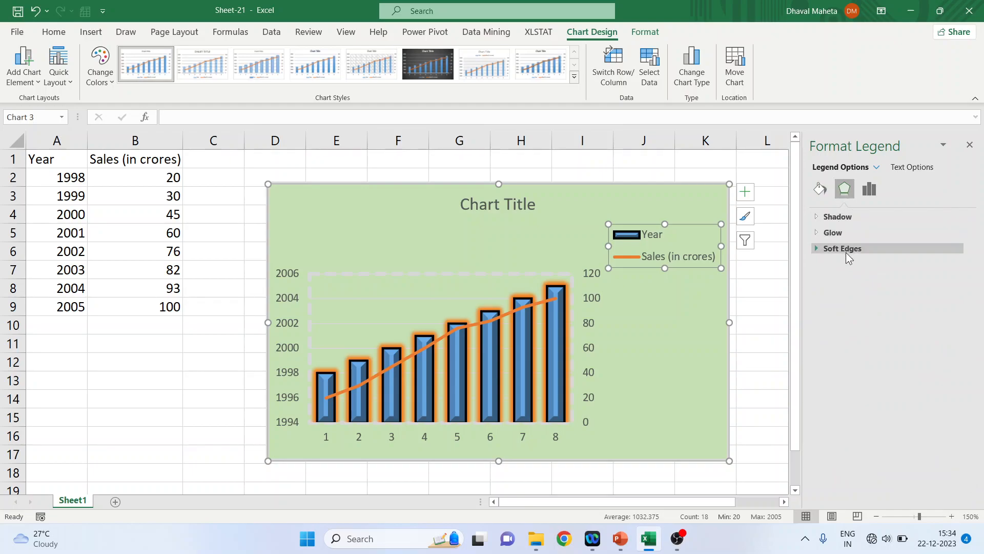
click(872, 196)
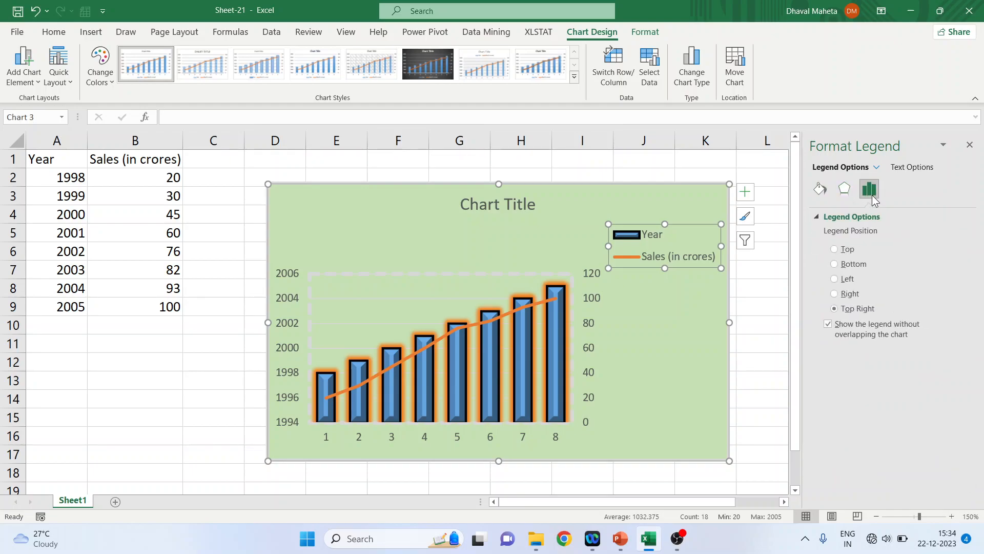
click(911, 167)
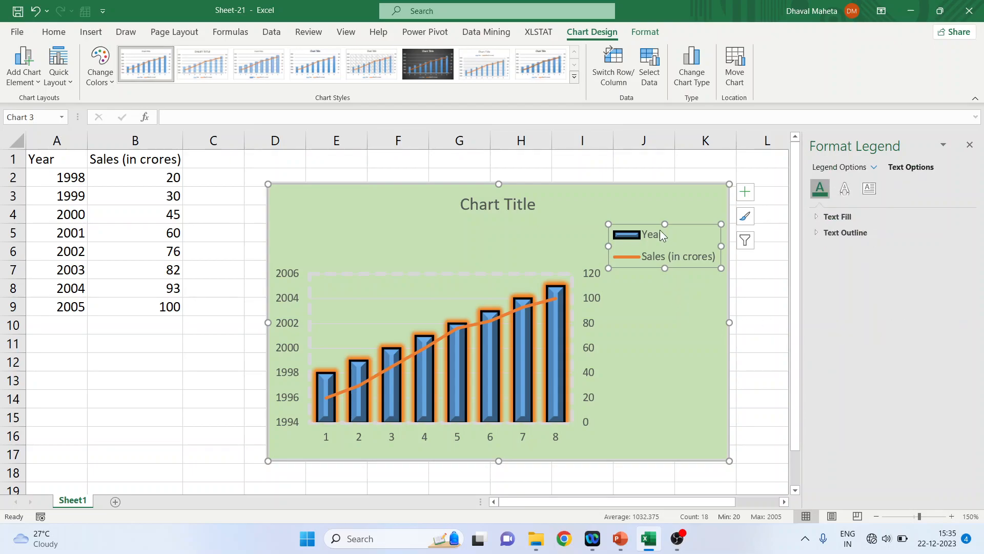
click(815, 217)
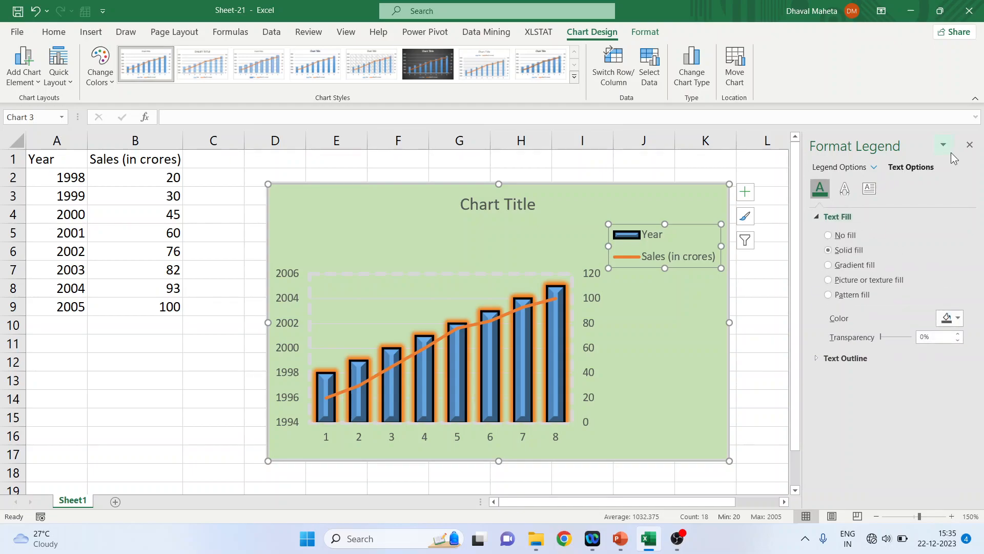
click(967, 147)
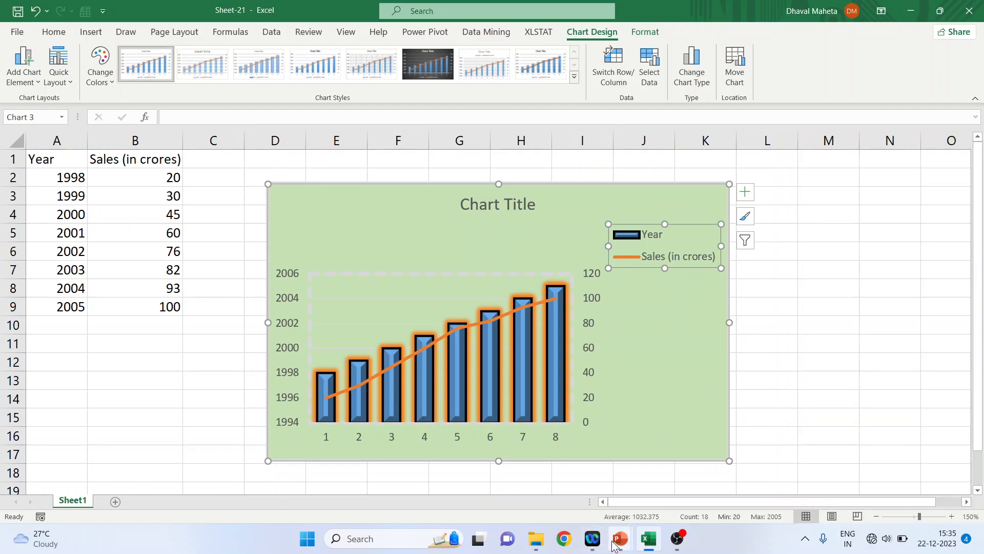
Switch to PowerPoint and present the closing Thank you slide as a slide show
mouse_move(620, 538)
click(664, 511)
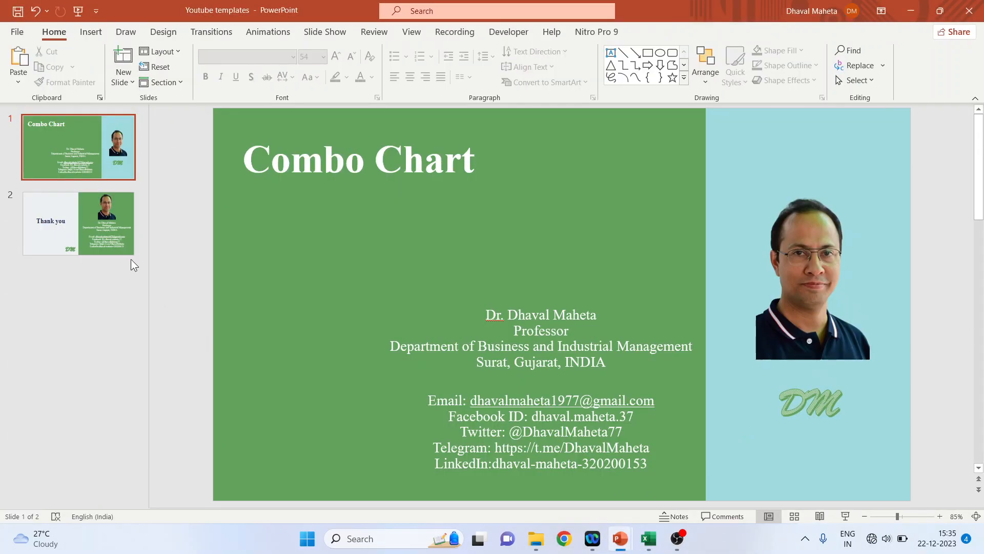
click(131, 255)
click(846, 515)
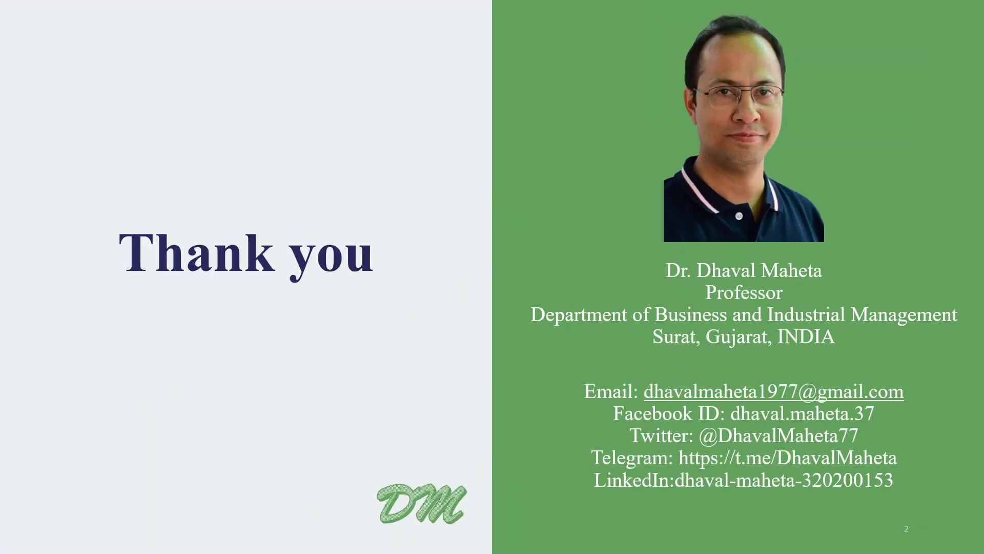